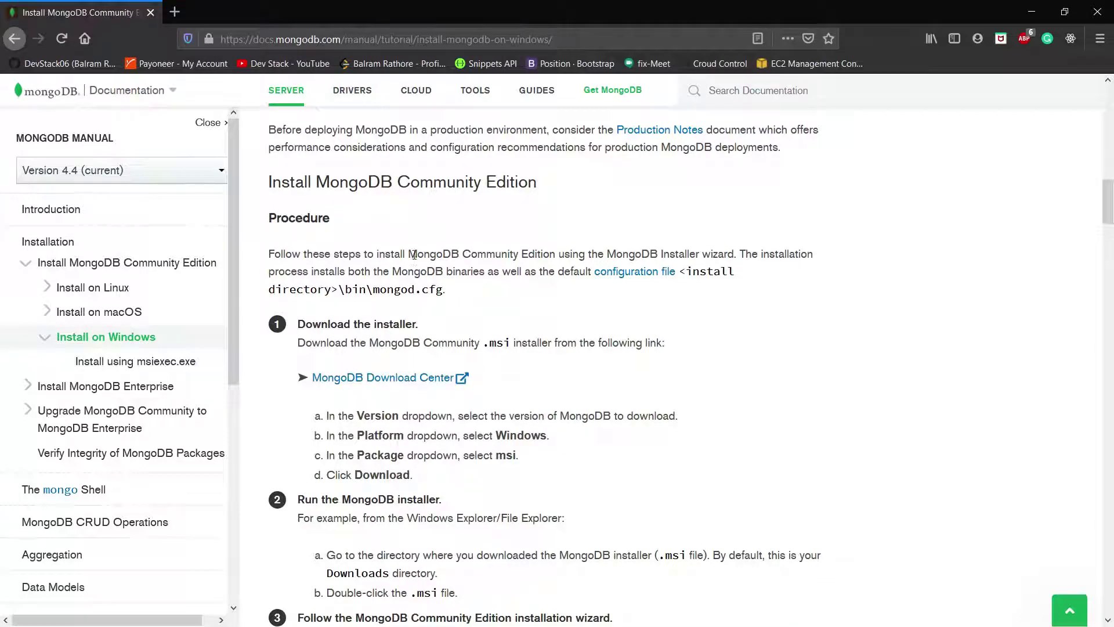
Open the MongoDB Download Center link from the docs page in a new tab
left_click(466, 35)
key("shift+Home")
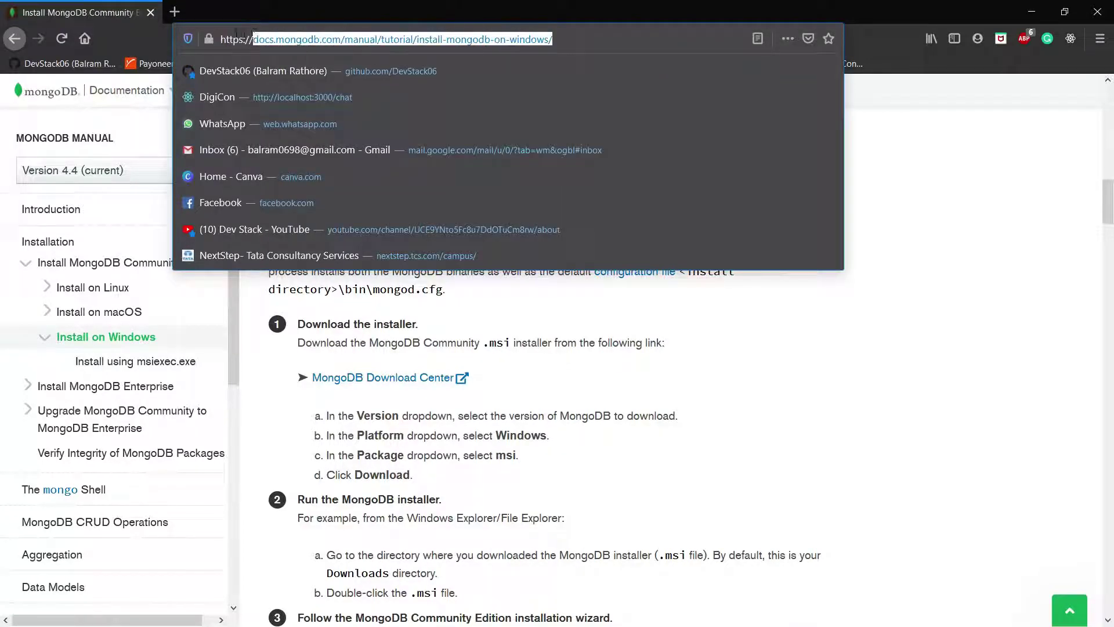
left_click(951, 221)
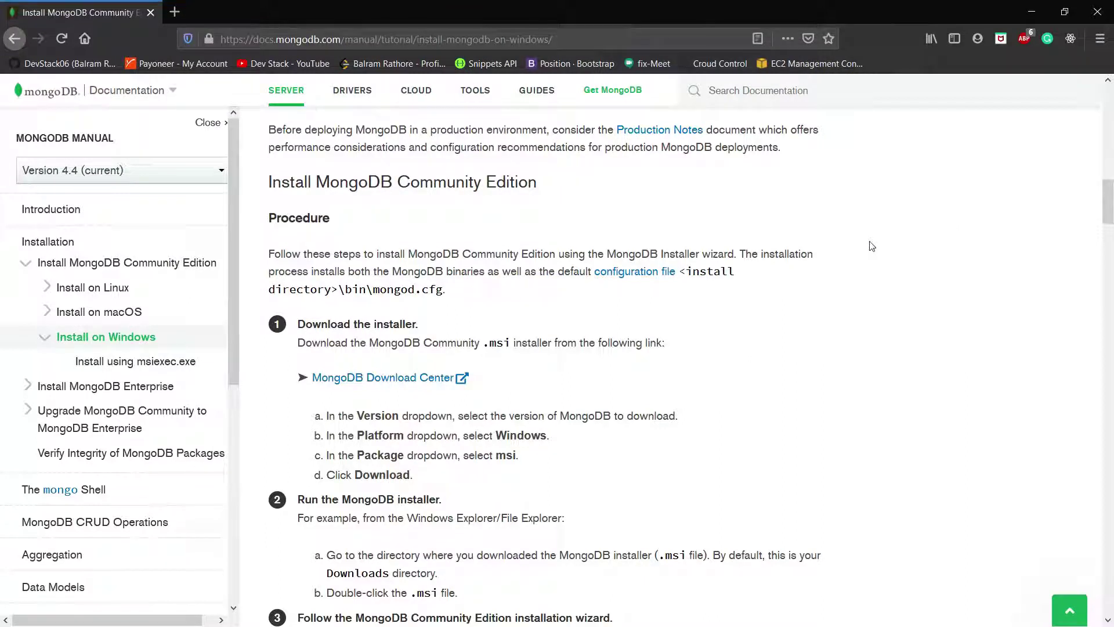
scroll(725, 281, "down", 2)
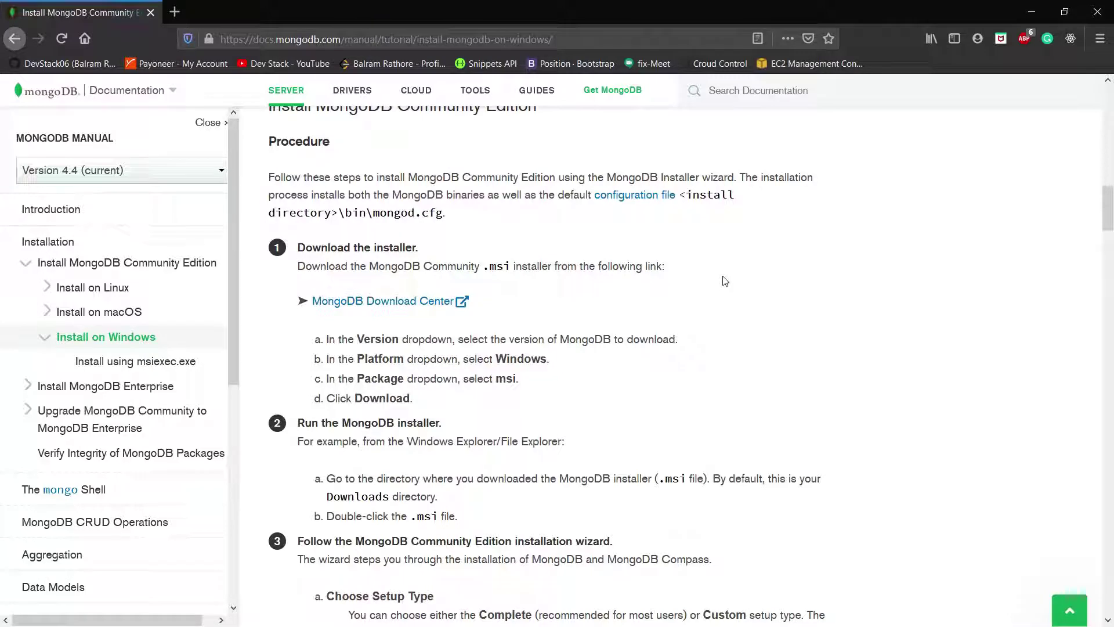
right_click(411, 304)
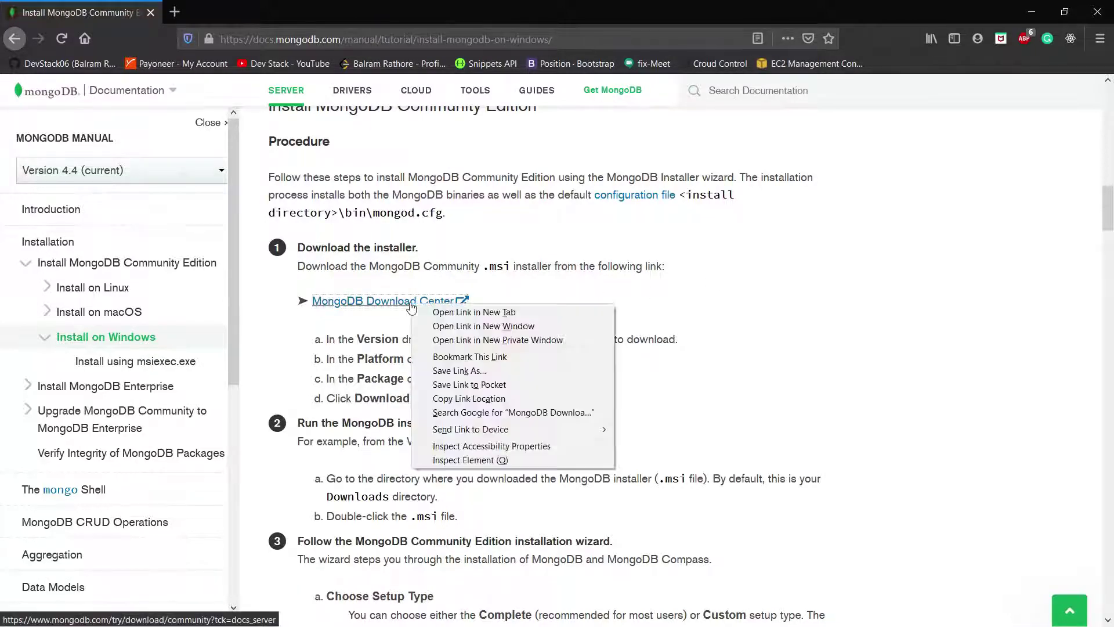
left_click(452, 313)
left_click(255, 16)
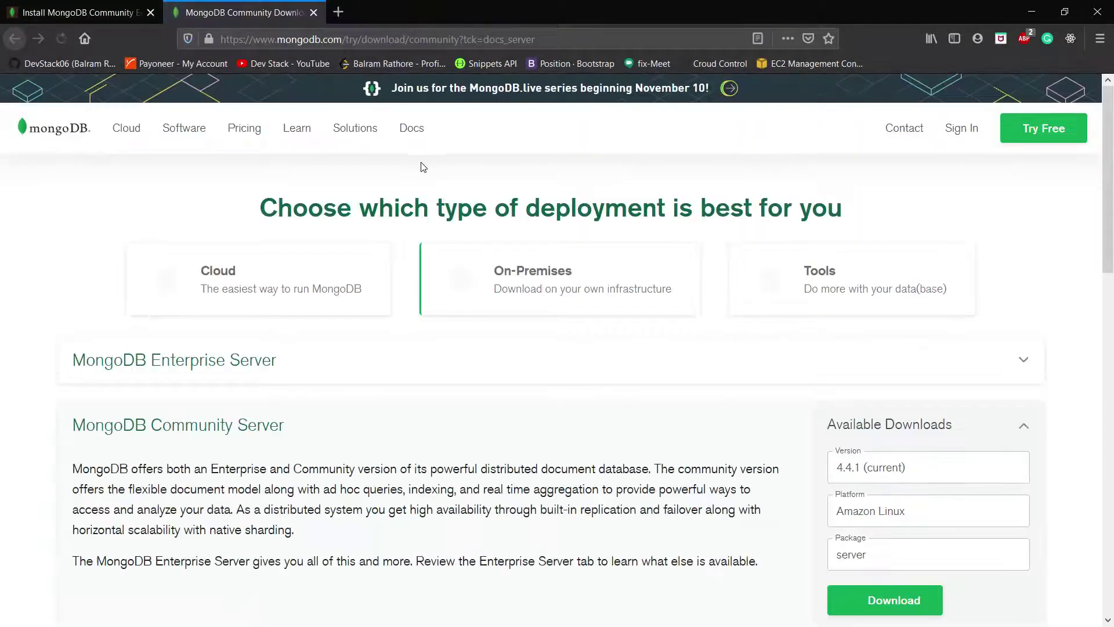
Keep Community Server at version 4.4.1 (current) with Windows as the platform
scroll(958, 536, "down", 2)
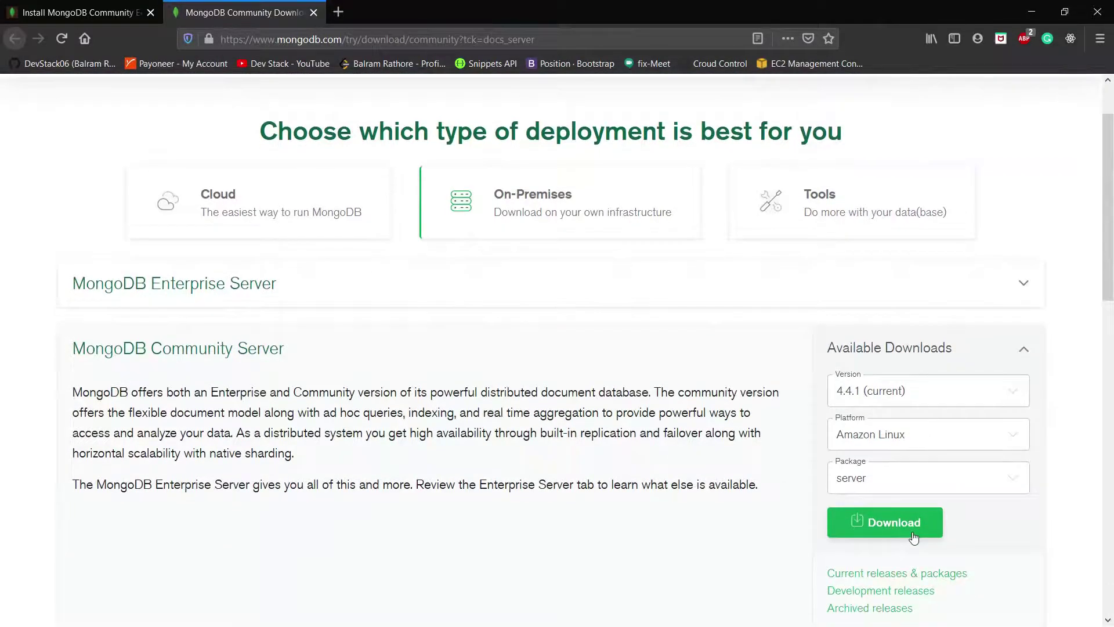
scroll(914, 536, "down", 5)
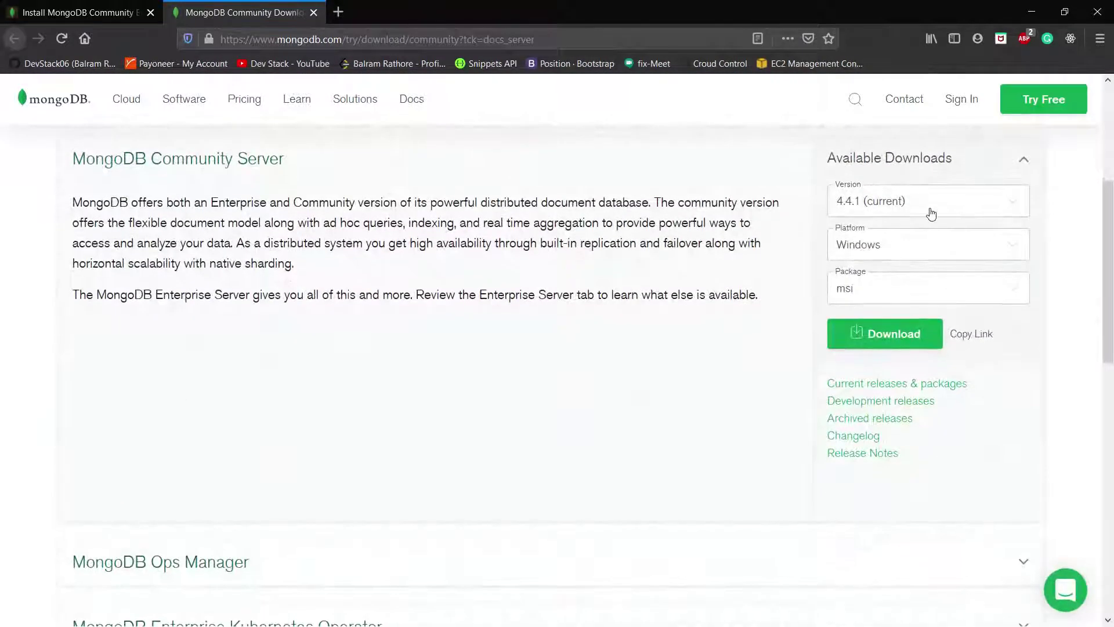
left_click(932, 213)
left_click(930, 210)
left_click(924, 255)
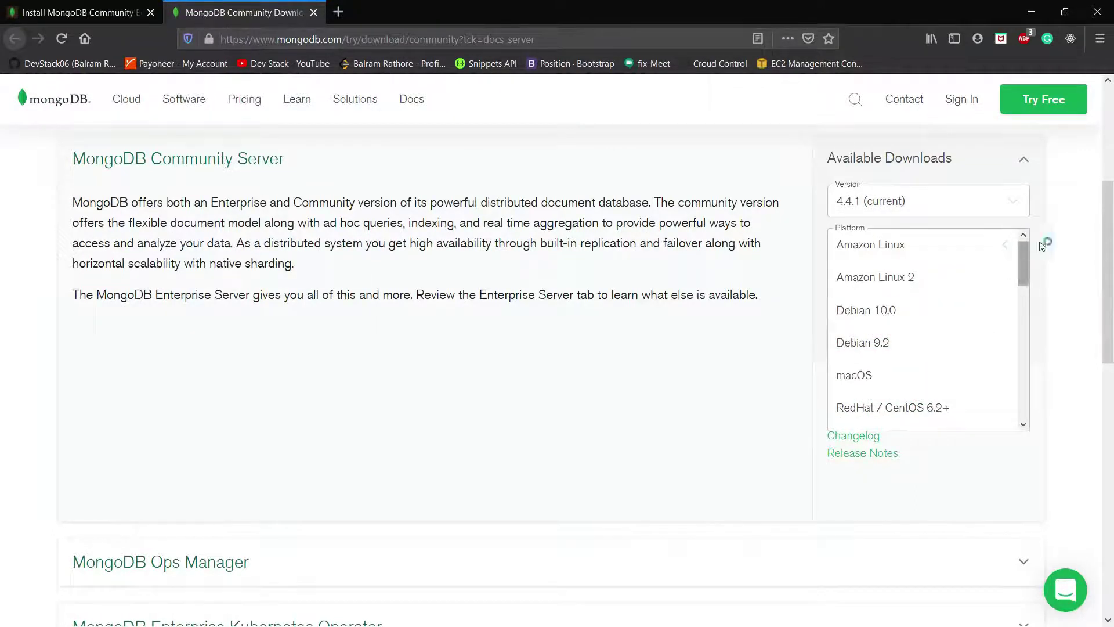
left_click(1080, 248)
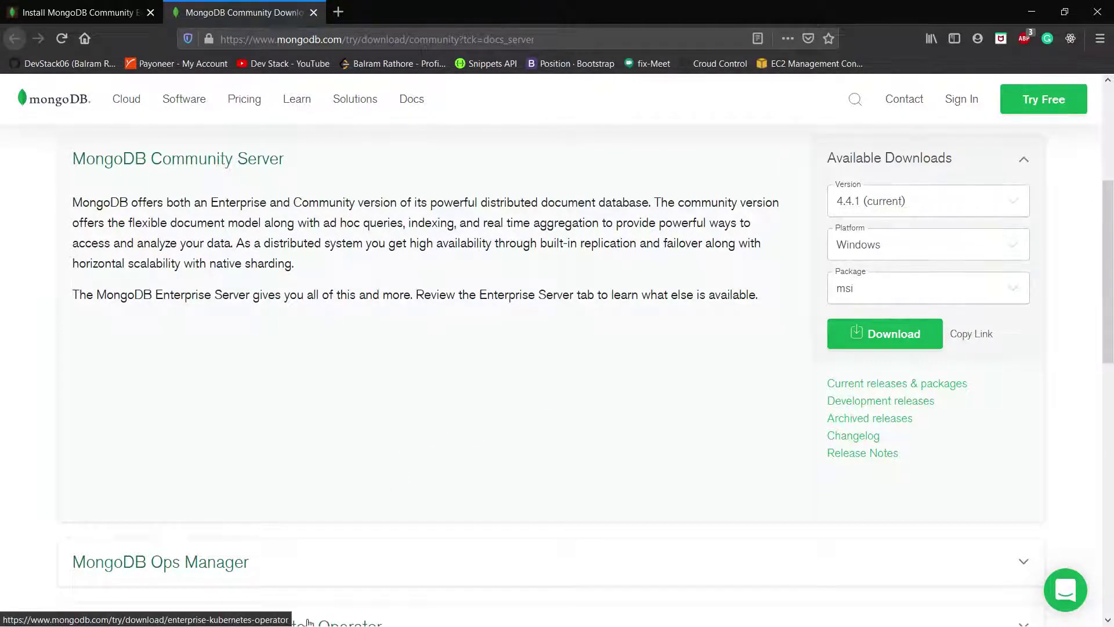
key("super")
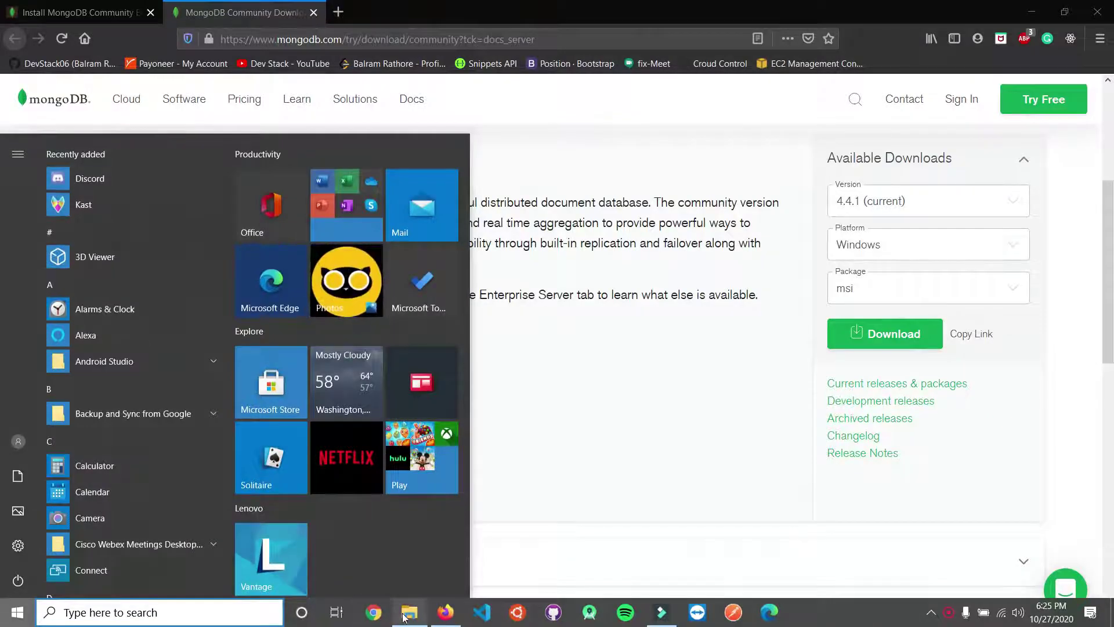
Launch the MongoDB 4.2.8 .msi installer from F:\Download_Software in File Explorer
left_click(406, 612)
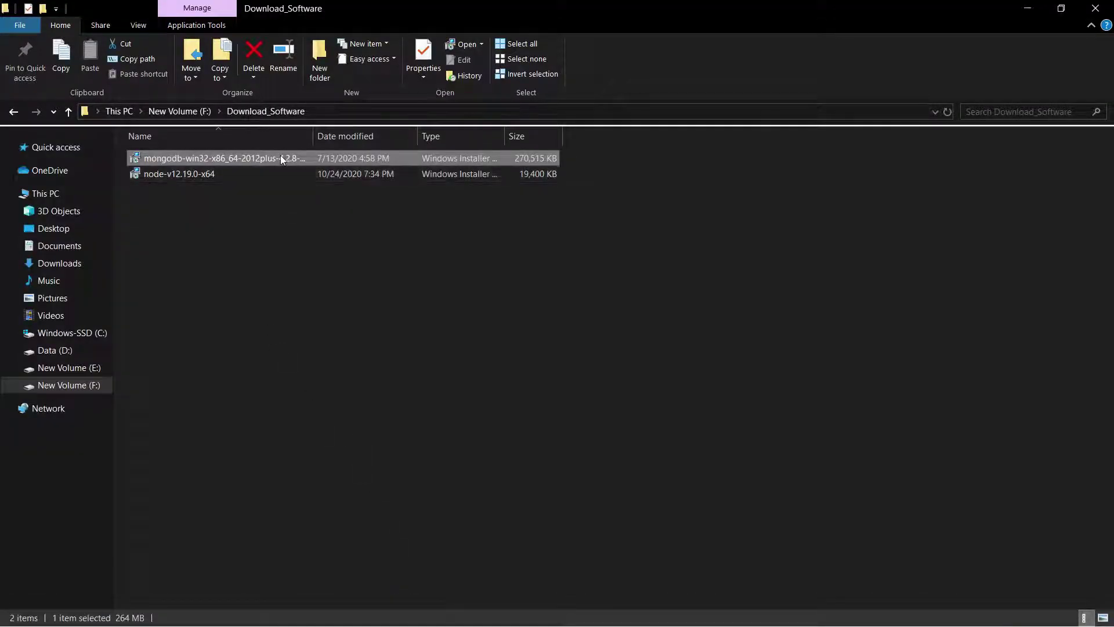
mouse_move(282, 157)
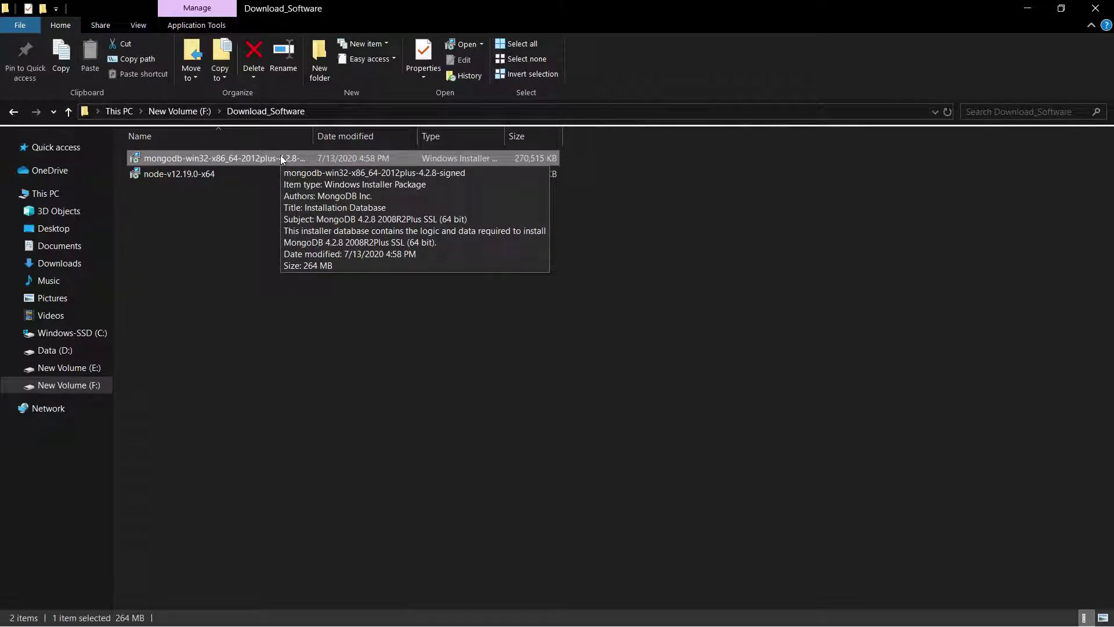
double_click(282, 158)
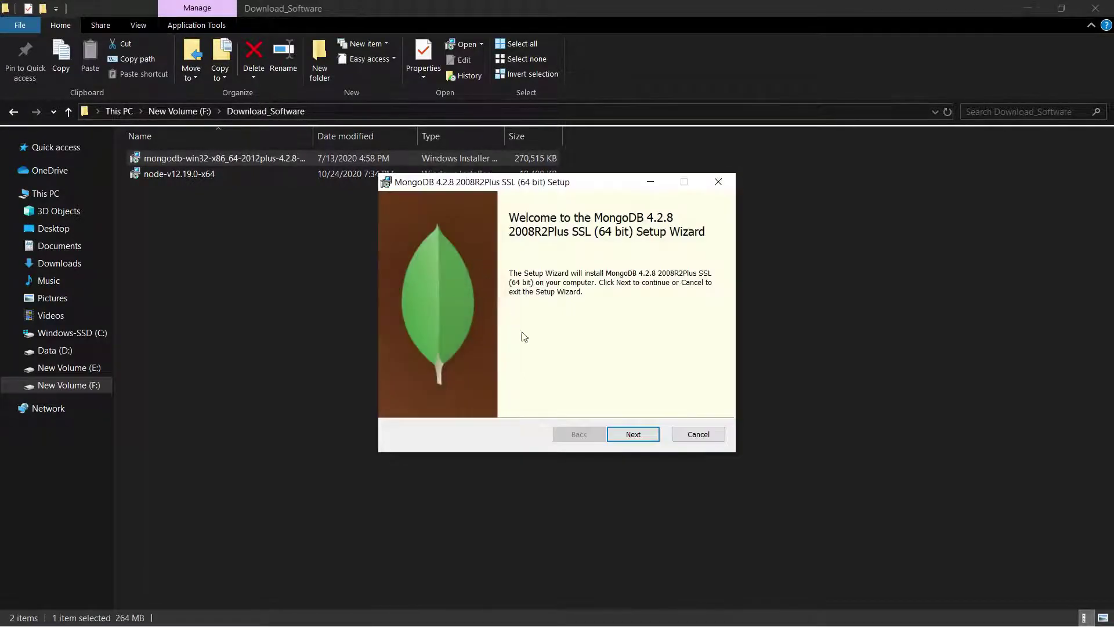
Accept the license, choose Complete setup, keep default service settings and Compass, and install
left_click(633, 435)
left_click(402, 400)
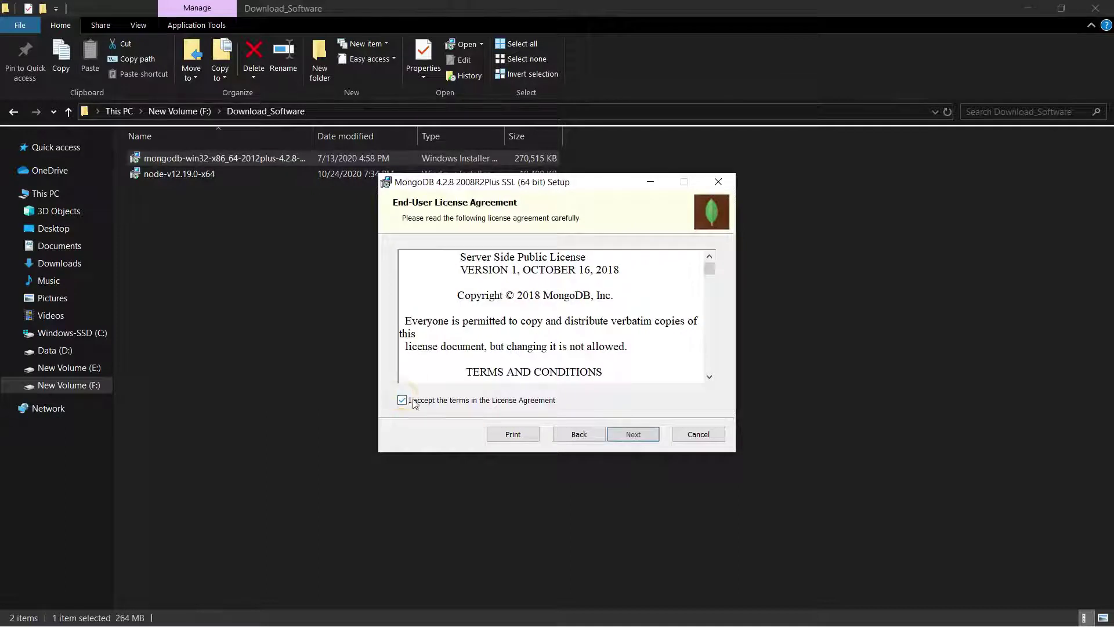
left_click(619, 436)
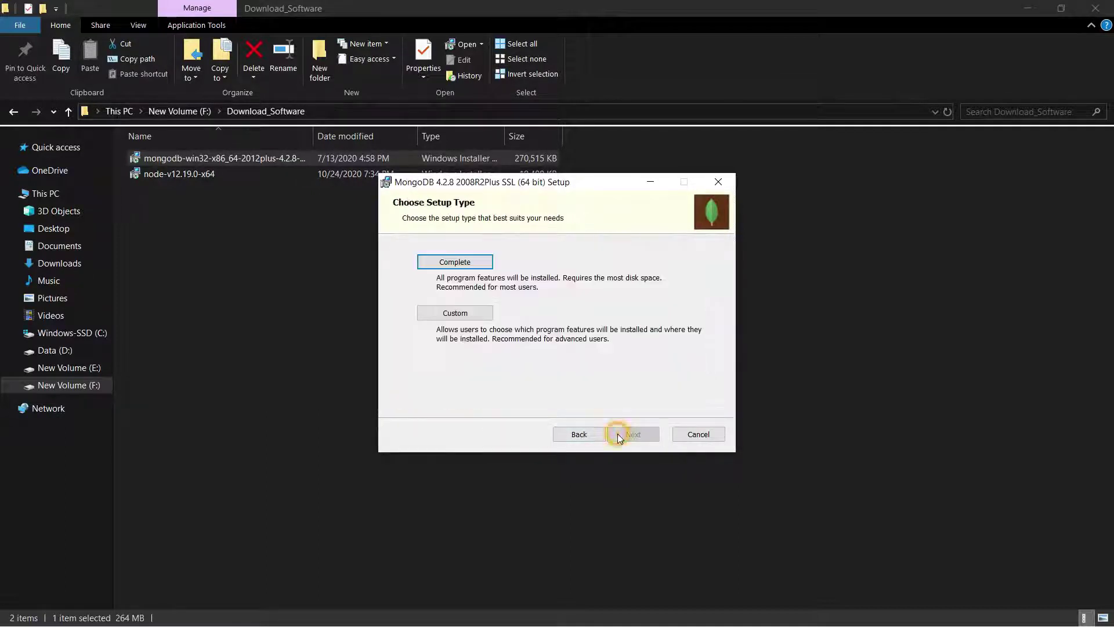
left_click(458, 262)
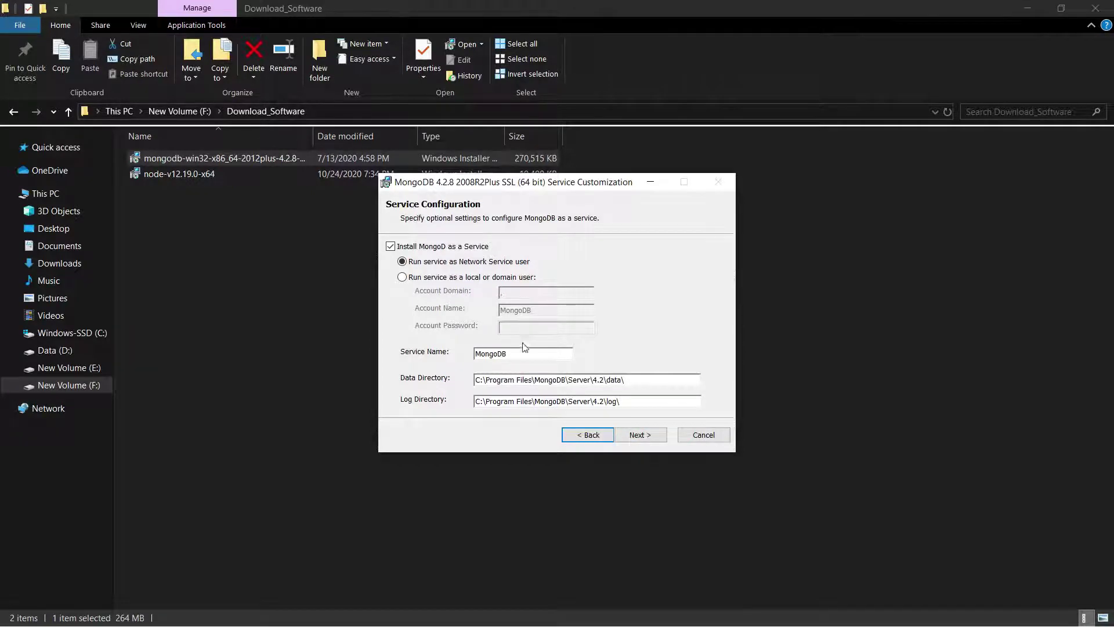
left_click(641, 435)
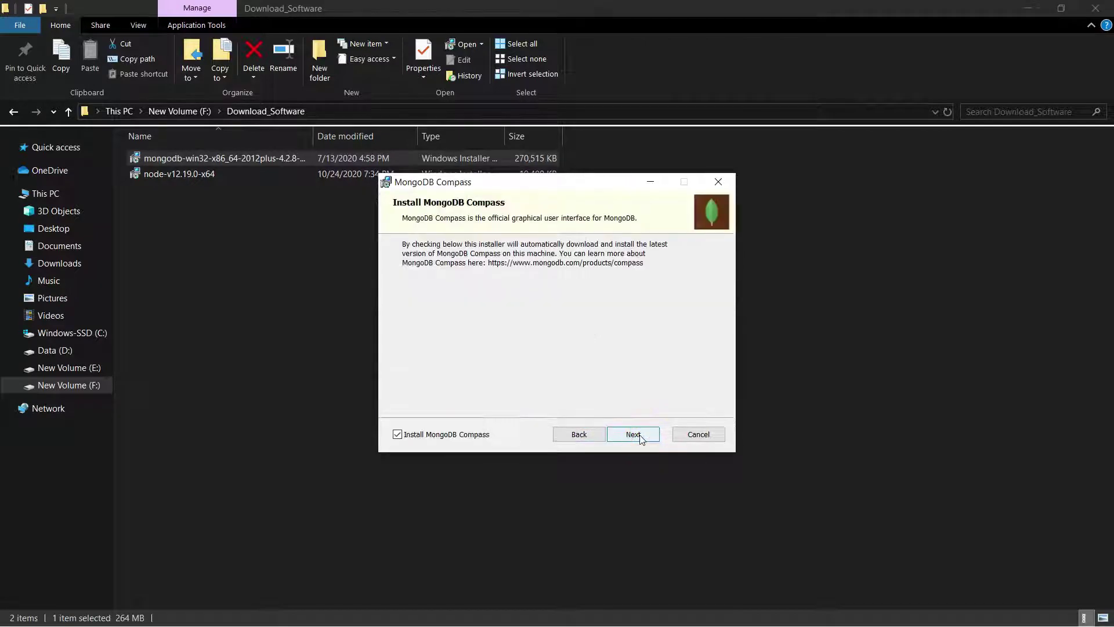
left_click(636, 436)
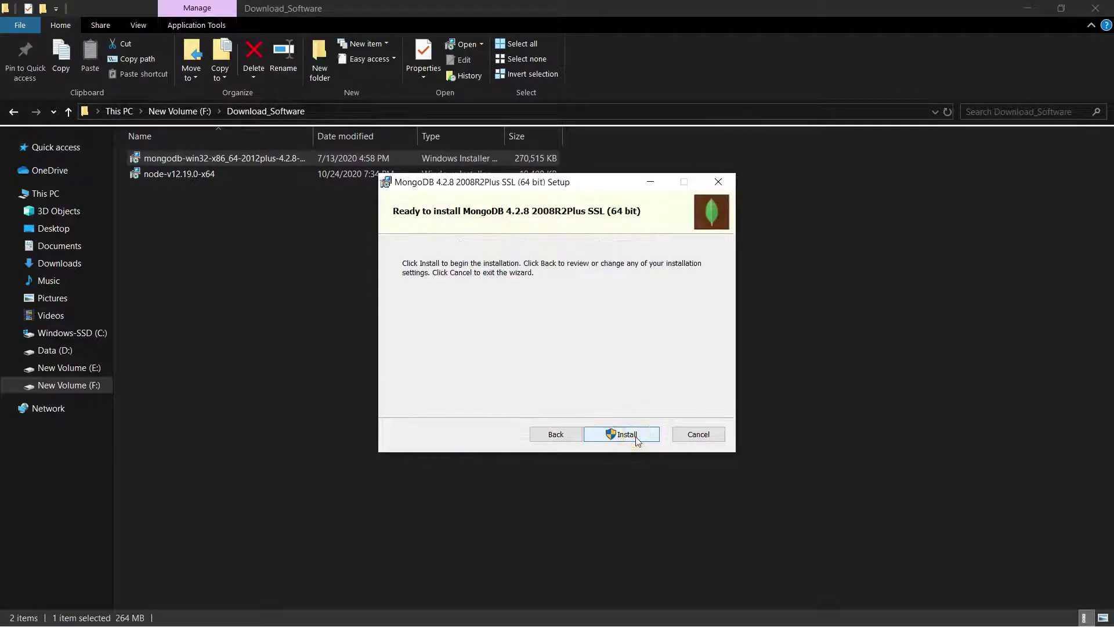
left_click(635, 437)
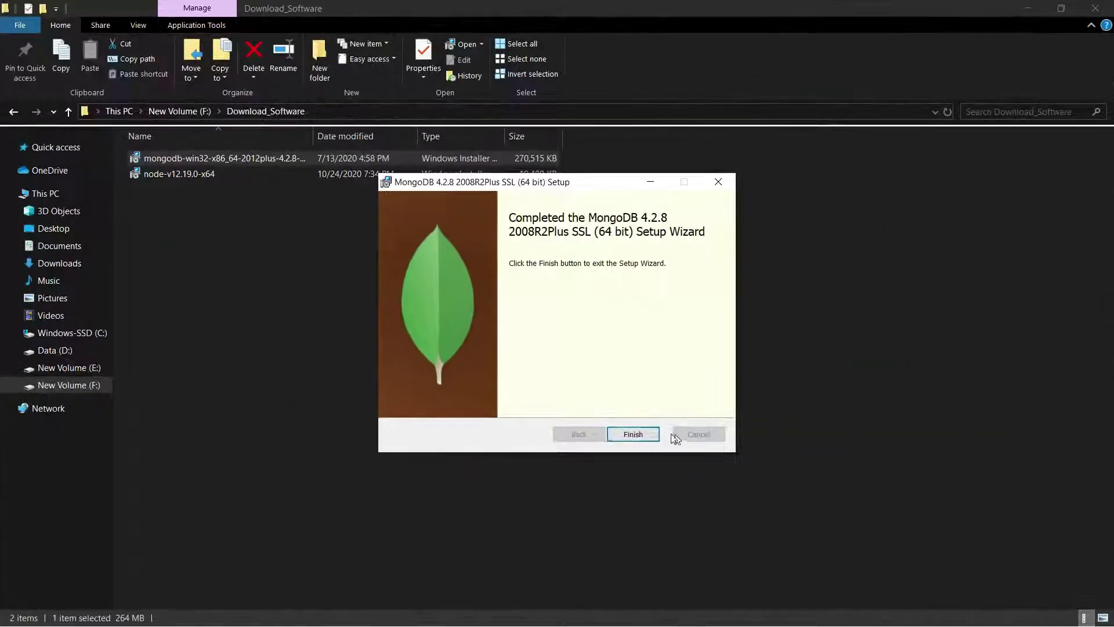
Finish setup, then run mongo.exe in a new Command Prompt and get the 'not recognized' error
left_click(640, 435)
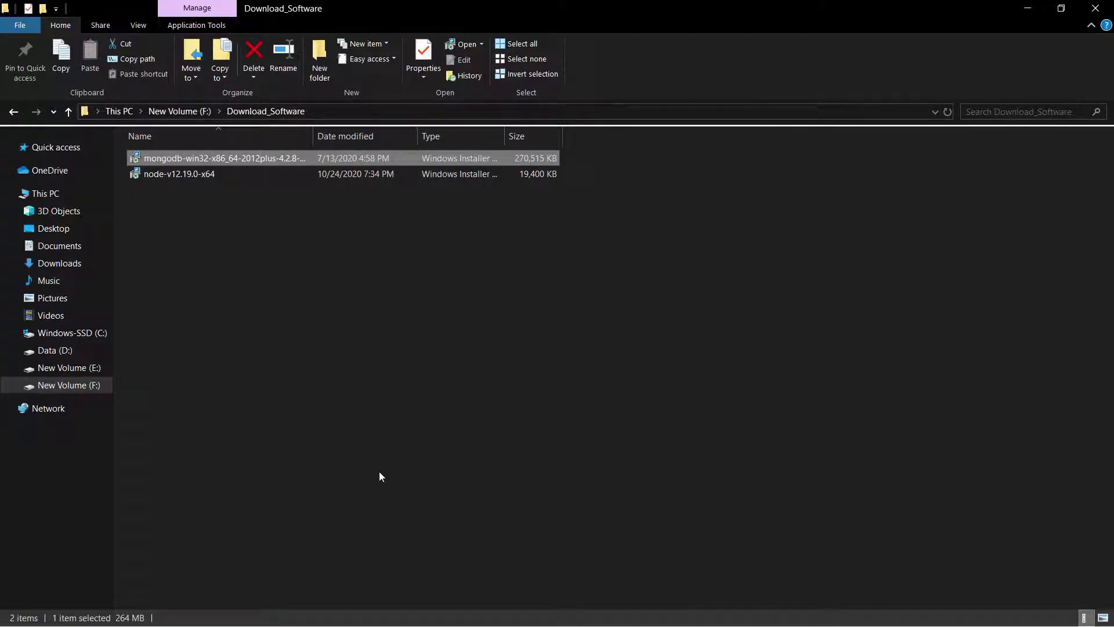
key("super+r")
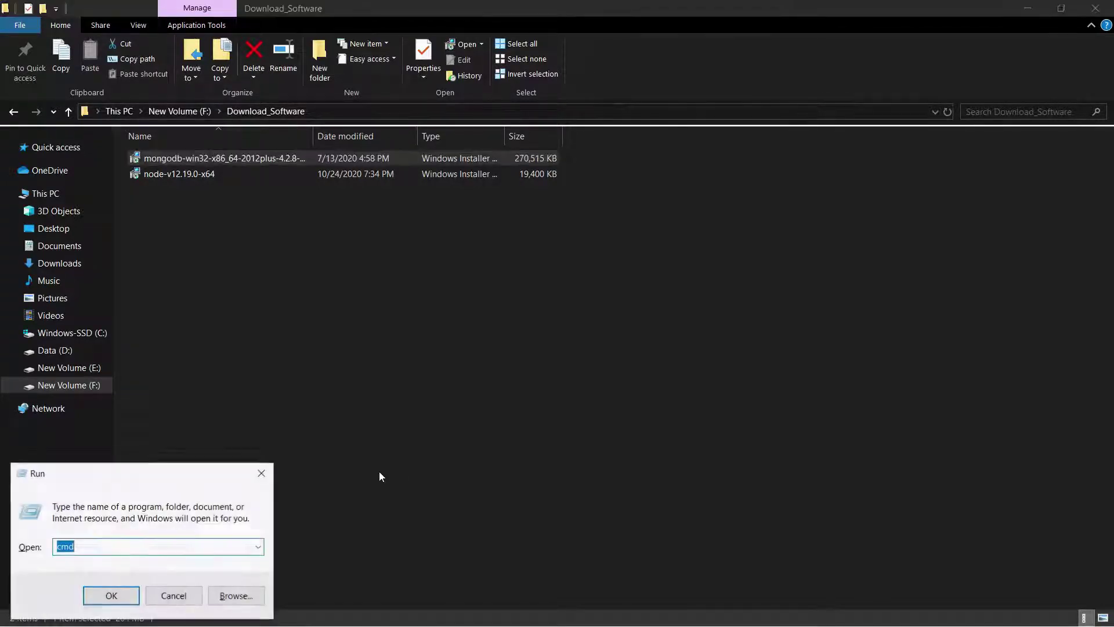
left_click(133, 604)
left_click(350, 224)
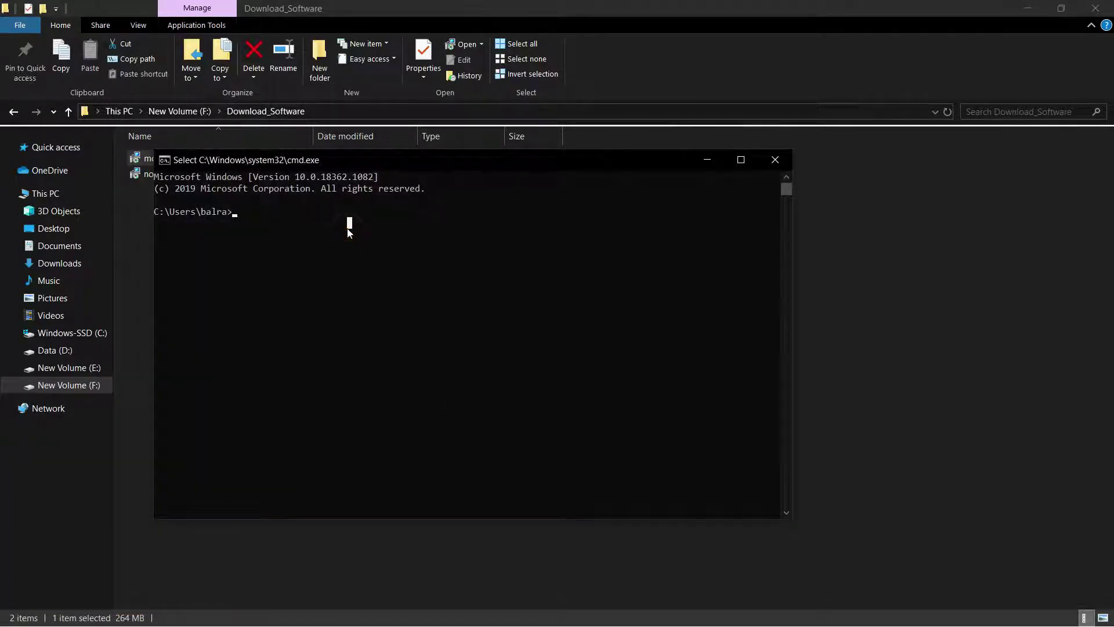
left_click(270, 213)
type("m")
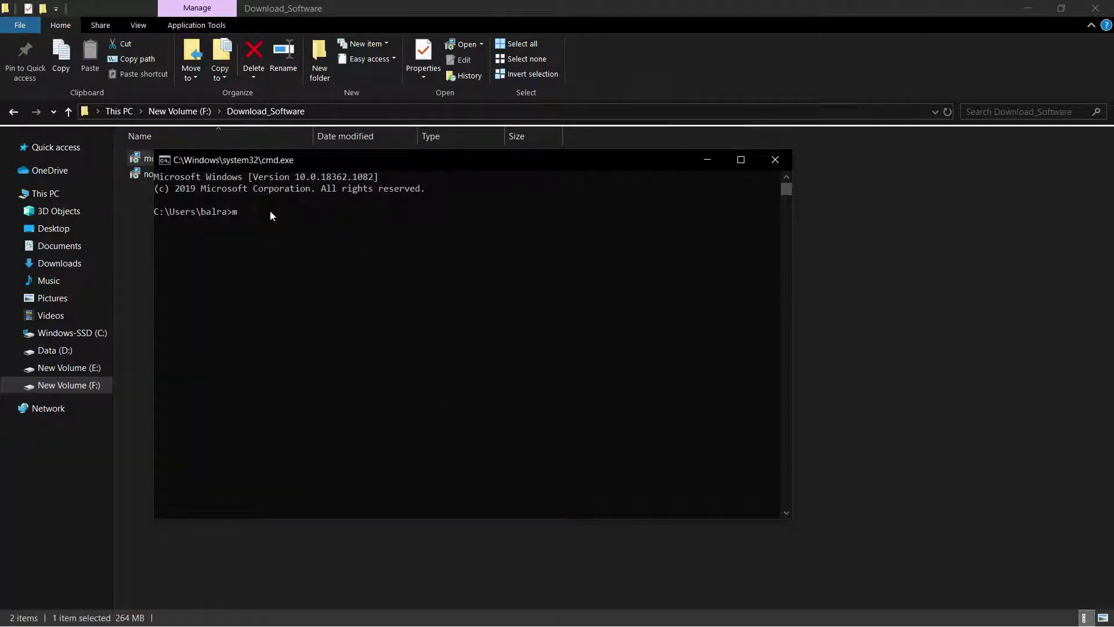
type("ongo.exe")
key("Return")
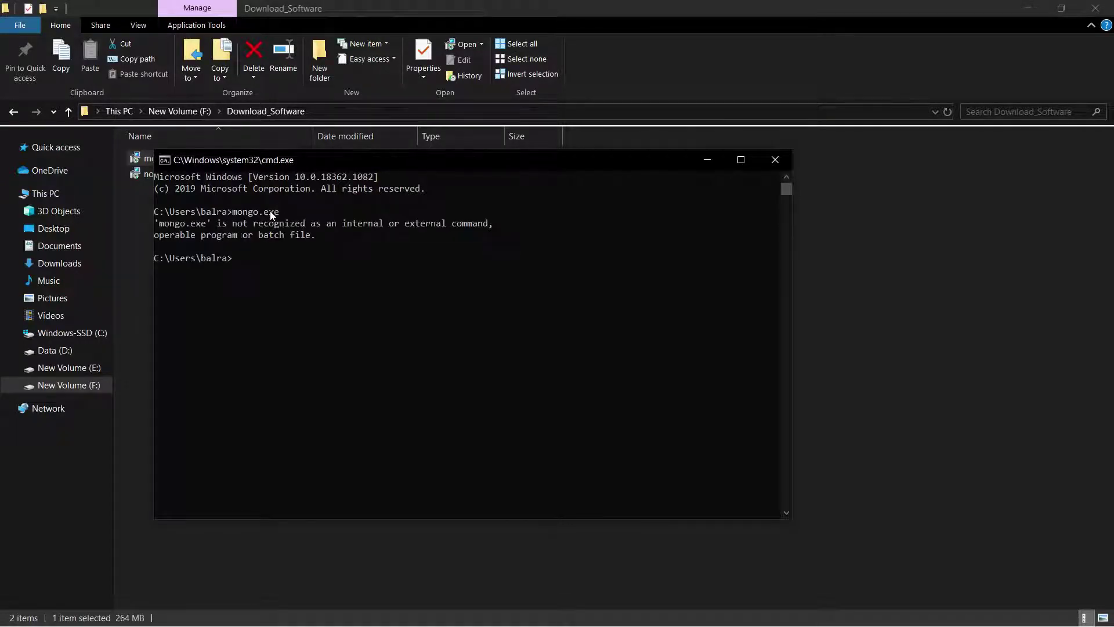
left_click_drag(331, 246, 155, 224)
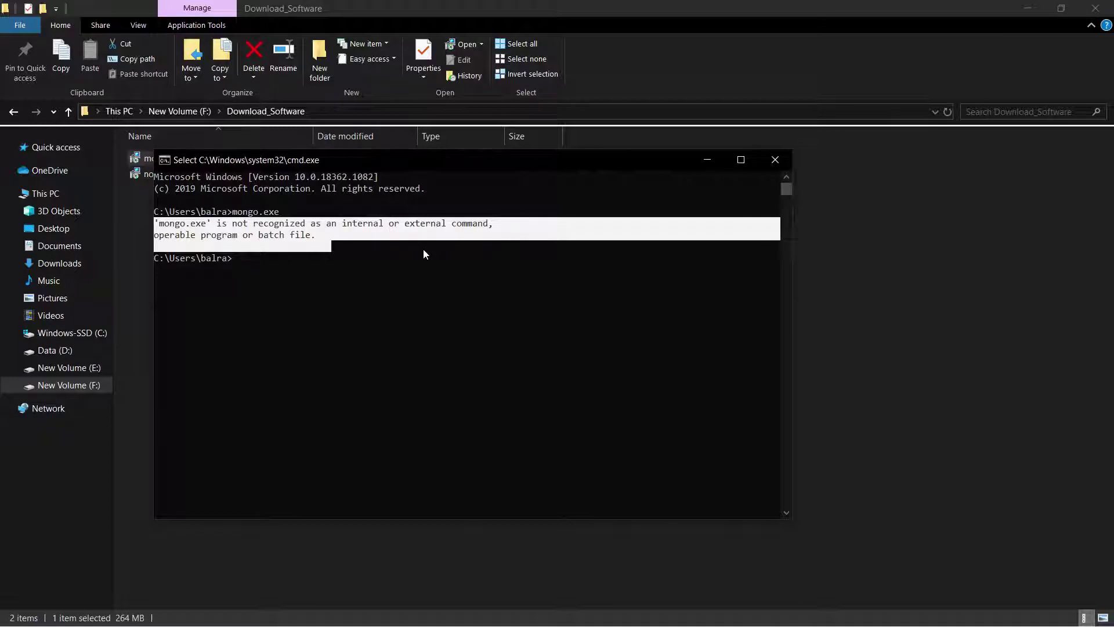
Browse from This PC through C:\Program Files\MongoDB\Server\4.2 into the bin folder
left_click(774, 160)
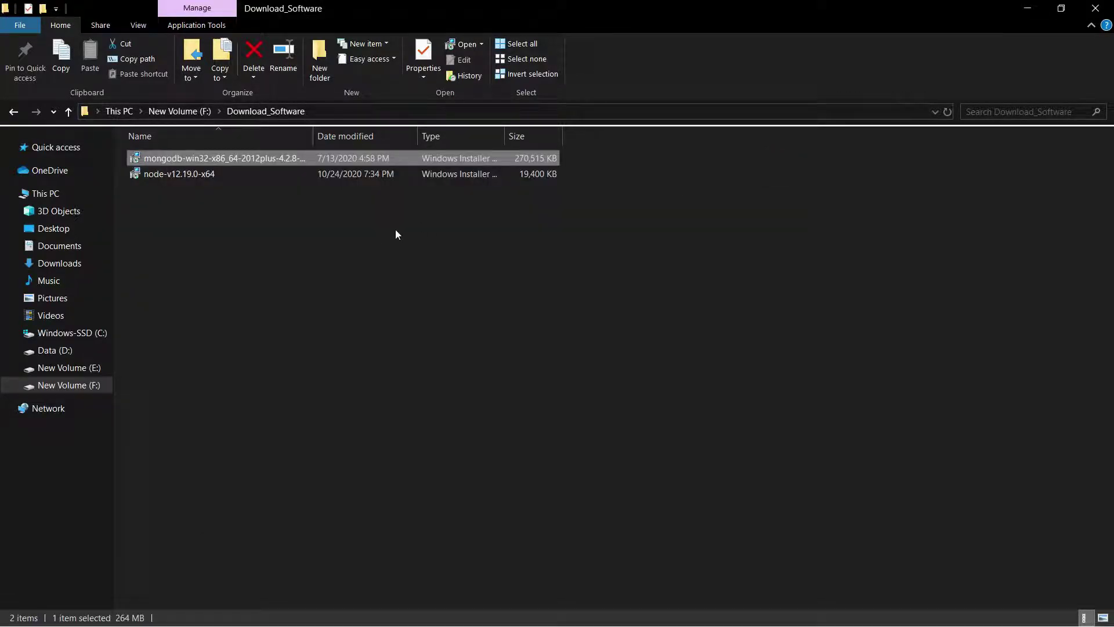
left_click(68, 193)
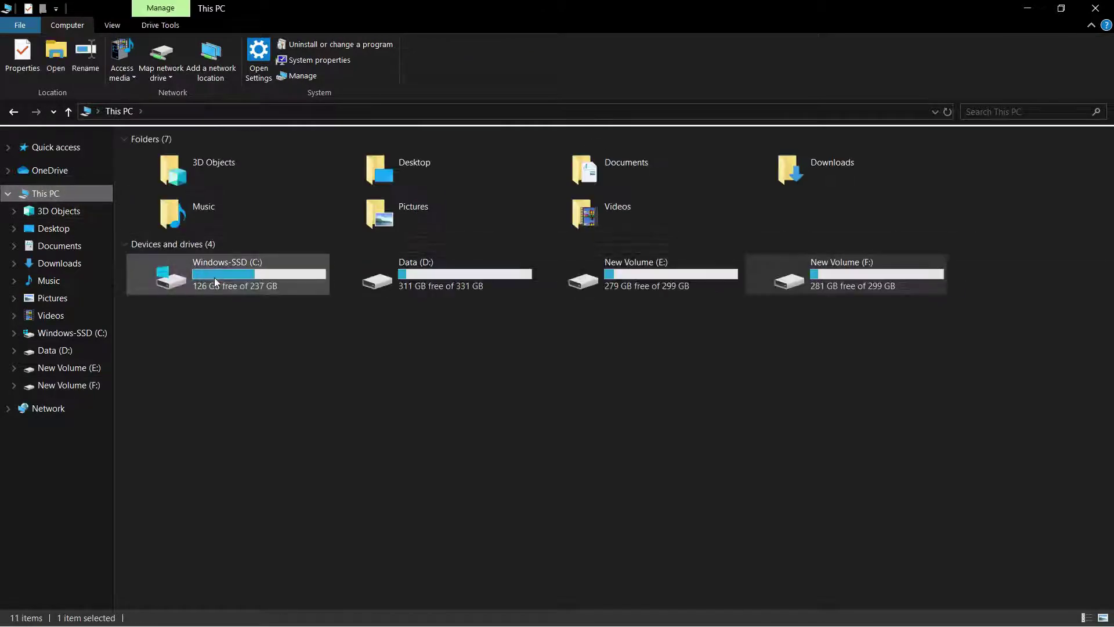
double_click(224, 283)
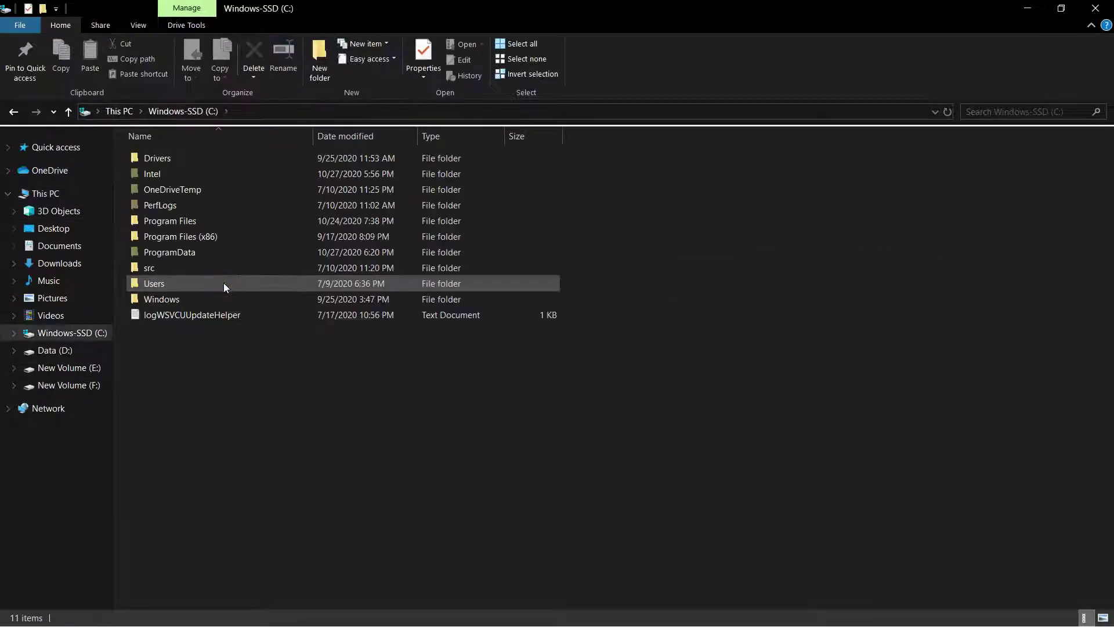
double_click(177, 220)
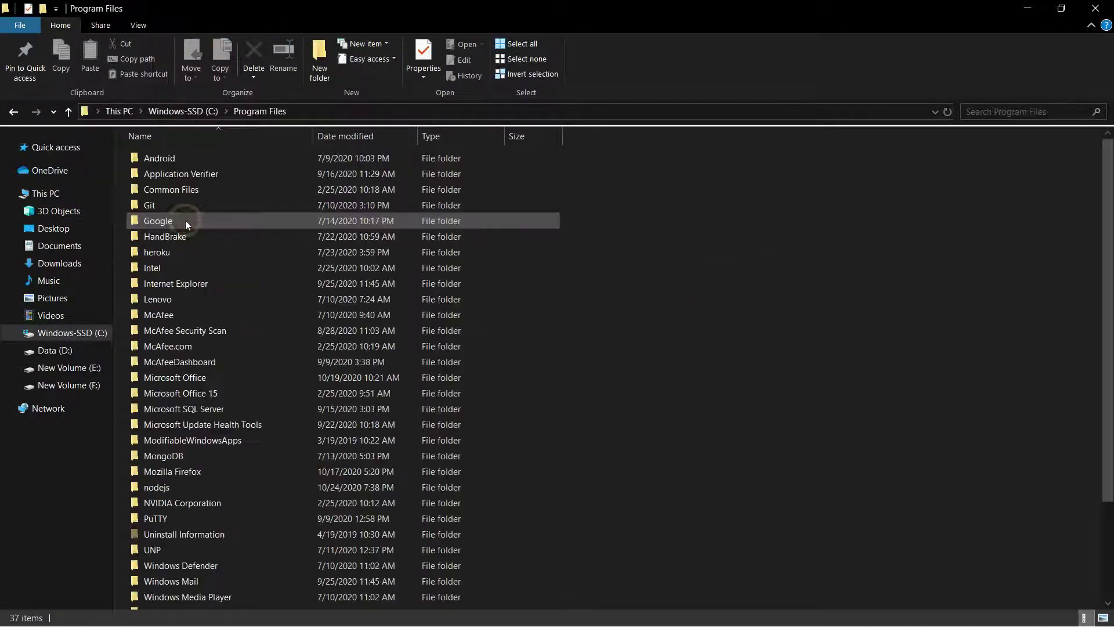
scroll(211, 347, "down", 1)
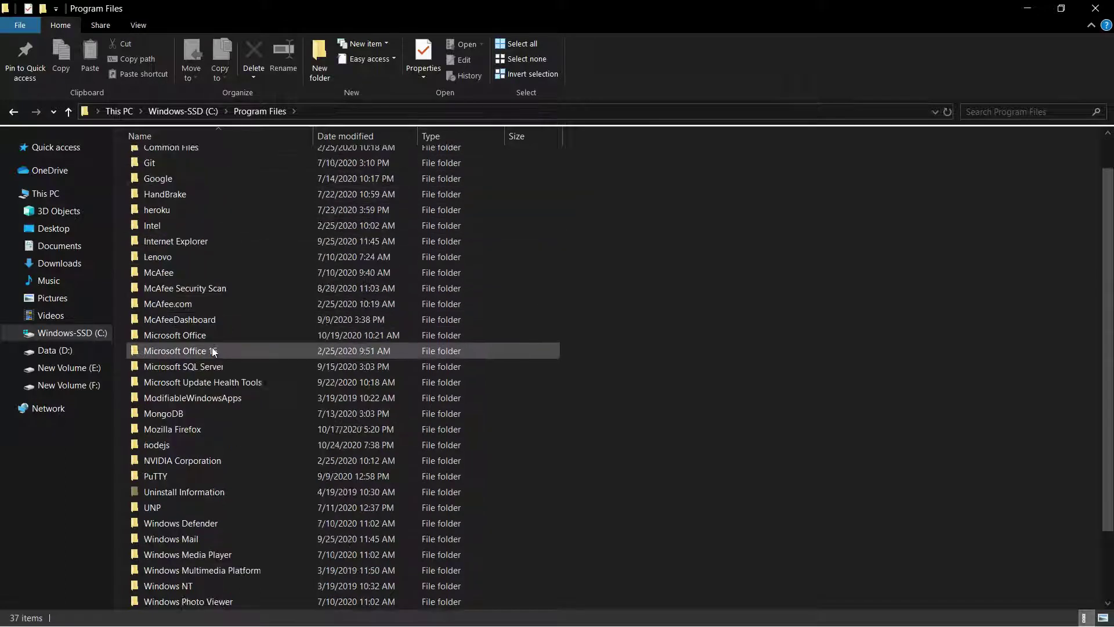
mouse_move(187, 414)
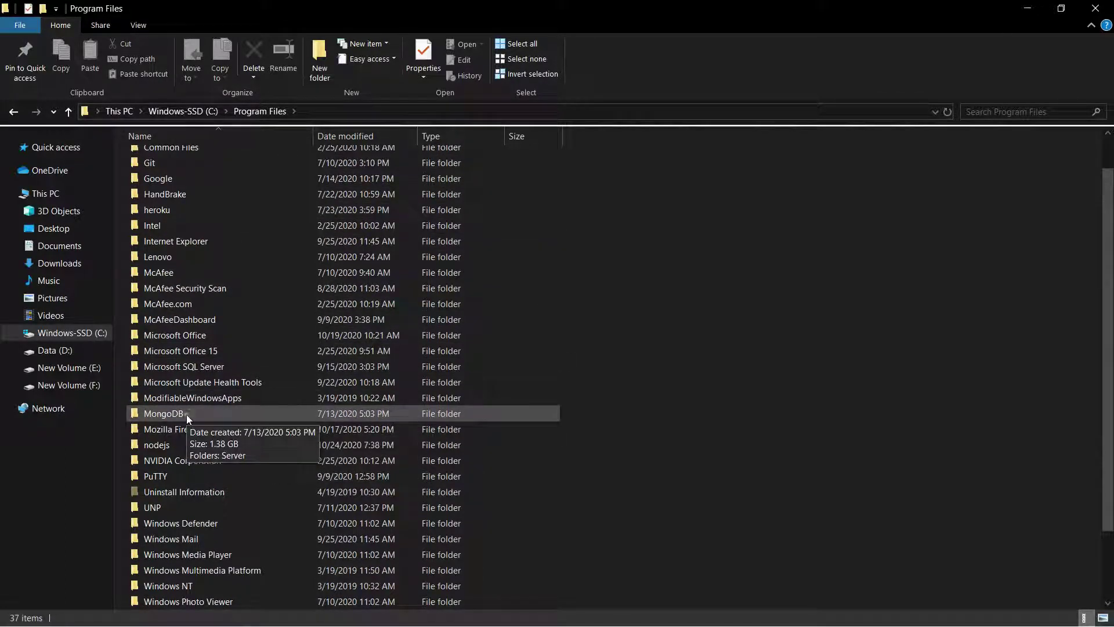
double_click(186, 415)
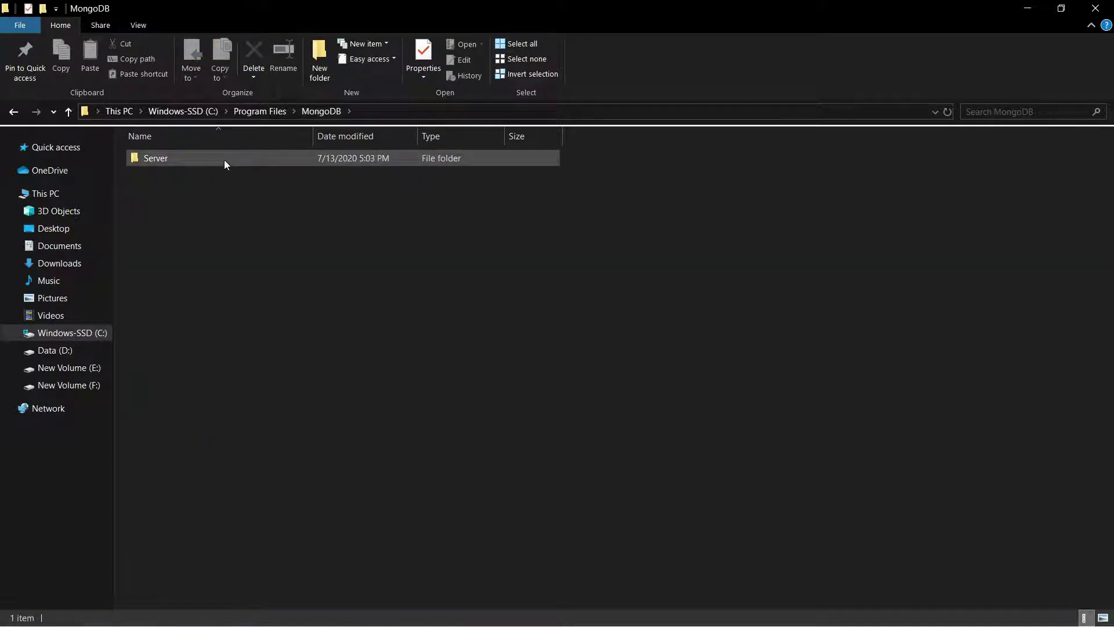
mouse_move(225, 162)
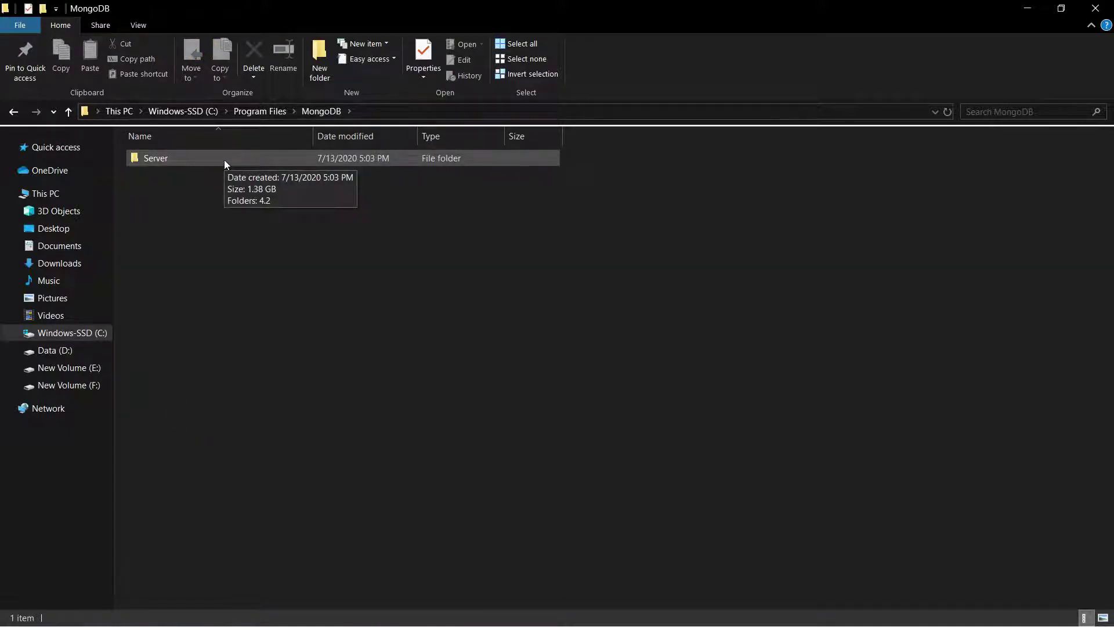
double_click(225, 162)
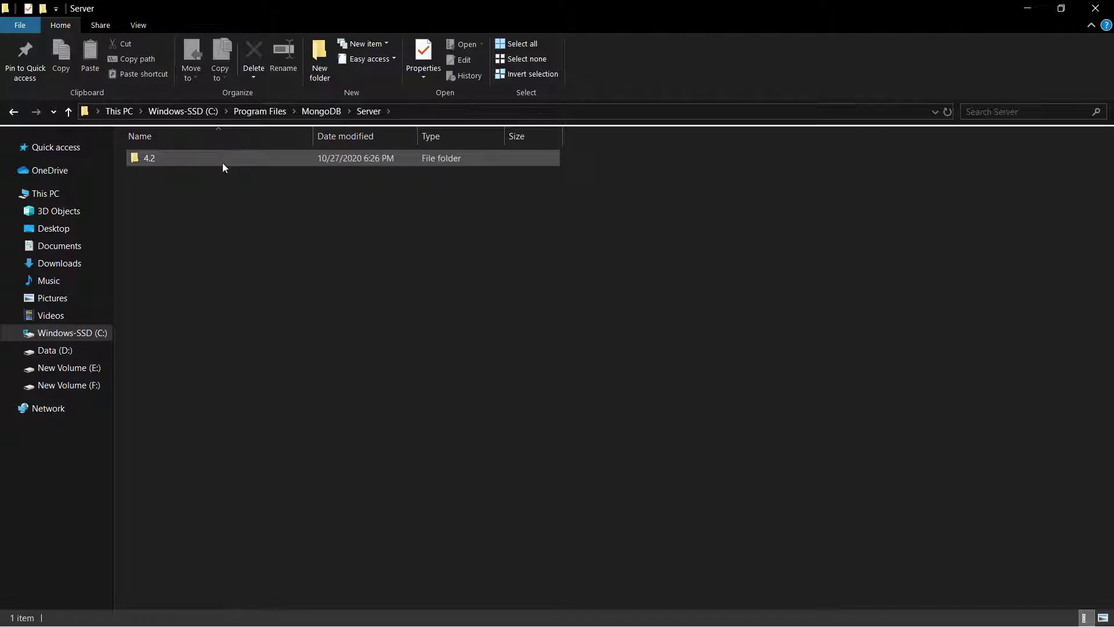
double_click(221, 162)
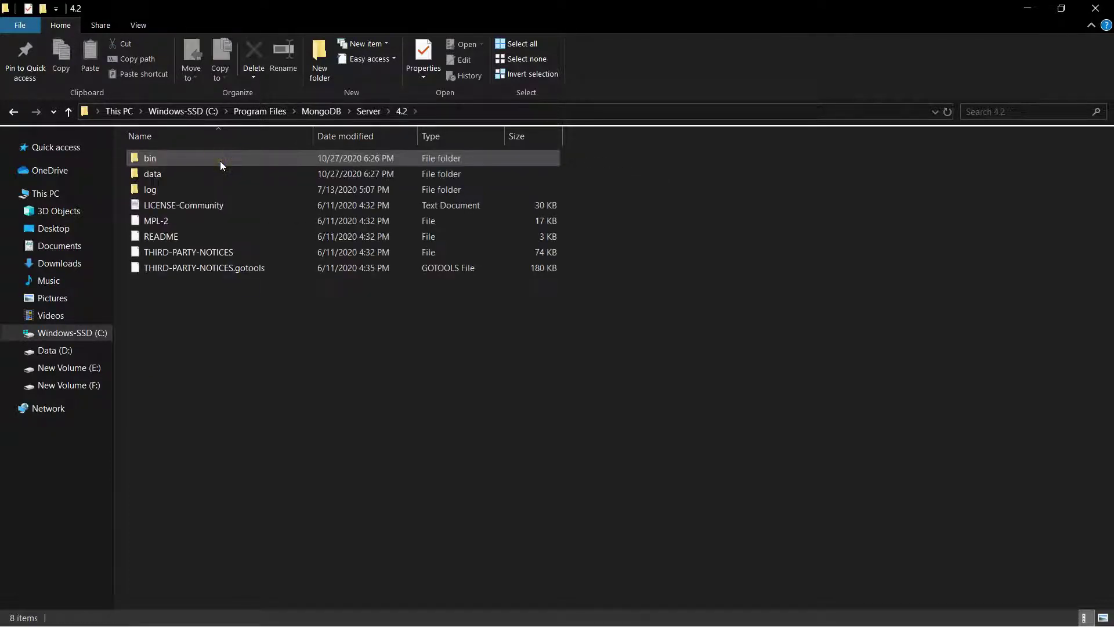
double_click(221, 162)
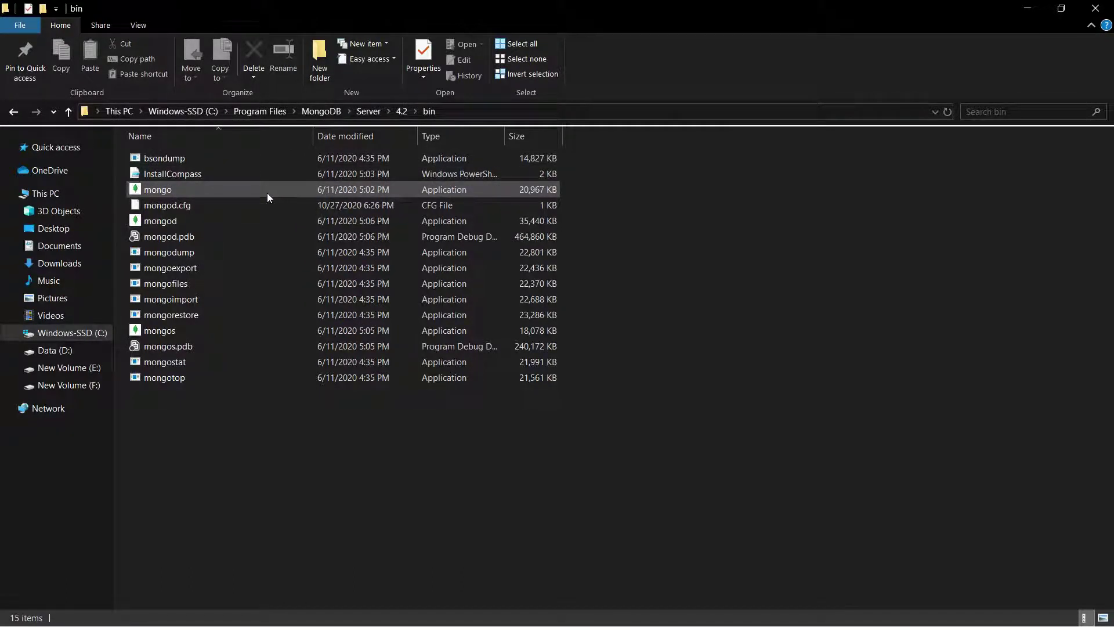
Run mongo.exe from bin, use show dbs to list admin, bankDB, blogDB, config, local, then close it
double_click(267, 193)
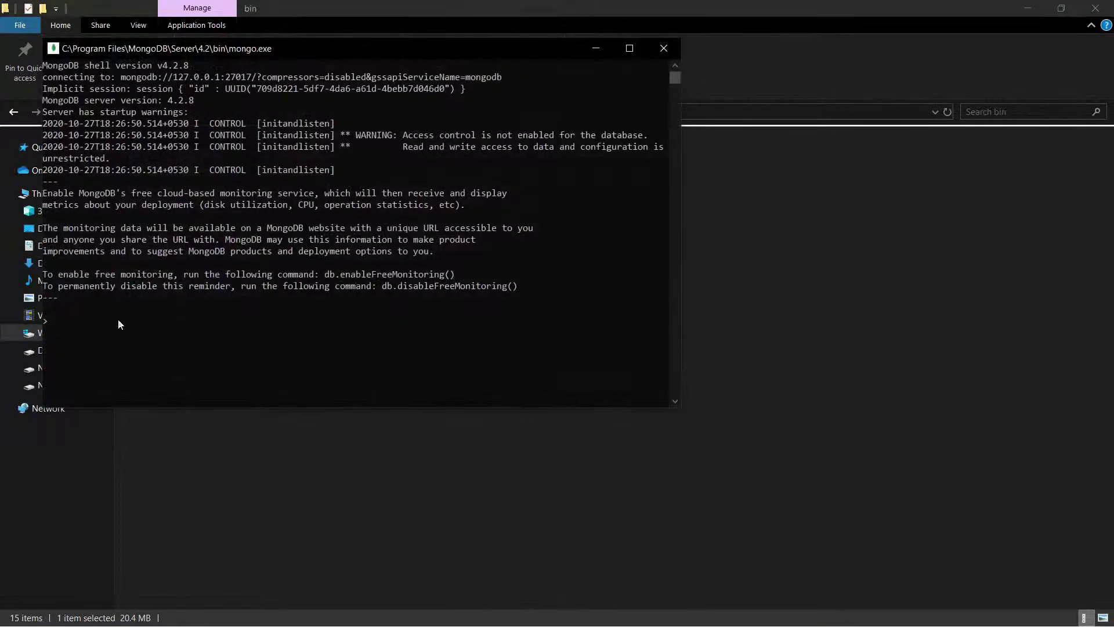
left_click(117, 320)
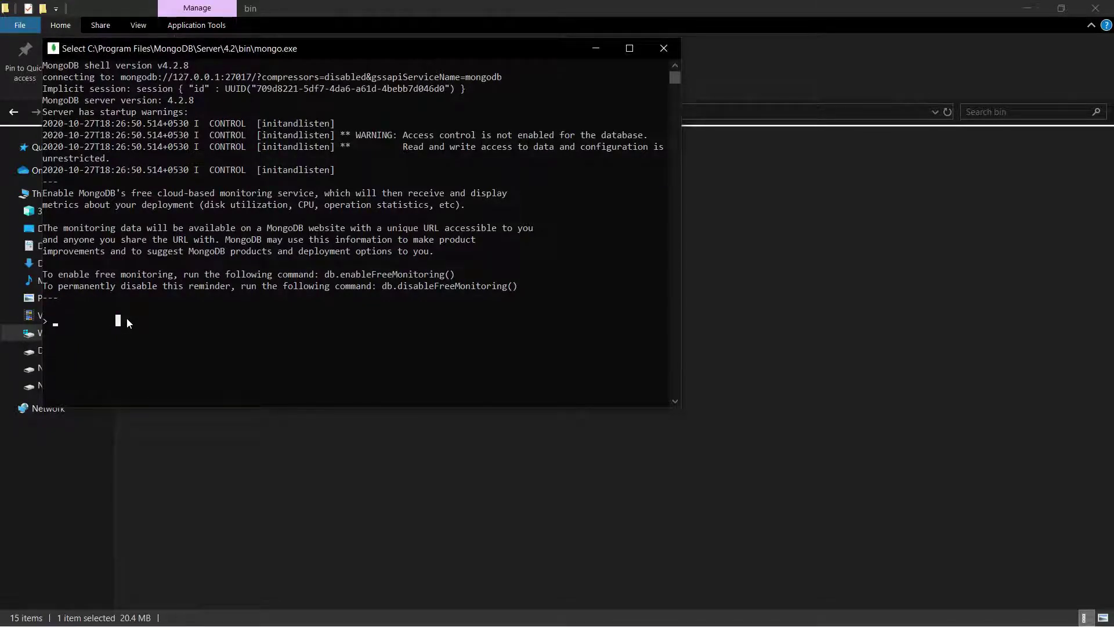
type("sho")
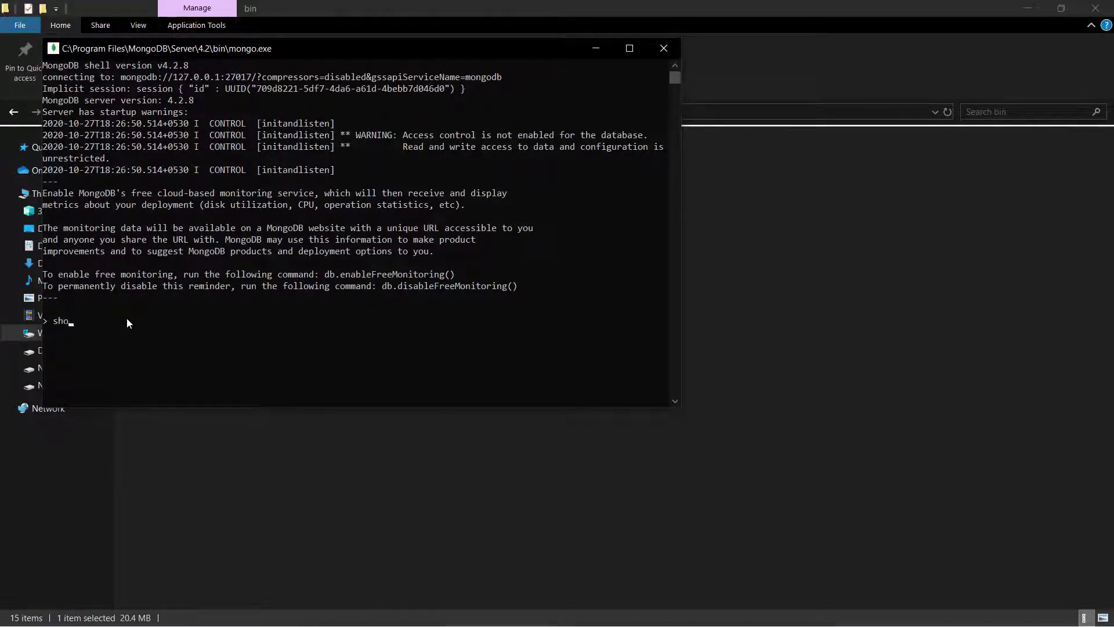
type("w dbs")
key("Return")
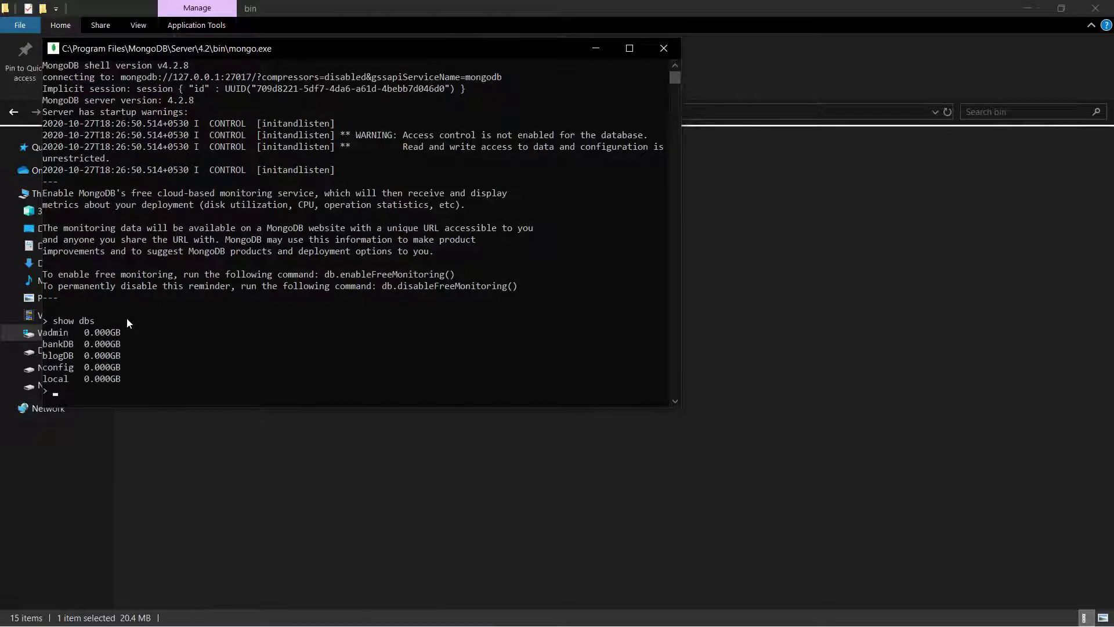
scroll(220, 288, "down", 1)
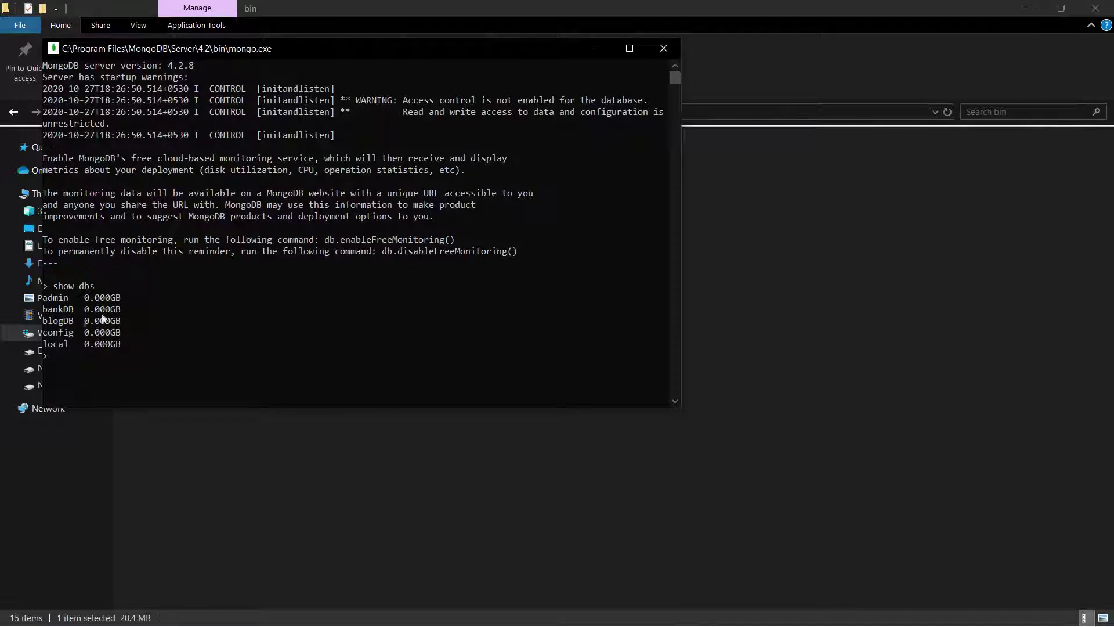
left_click_drag(141, 322, 44, 309)
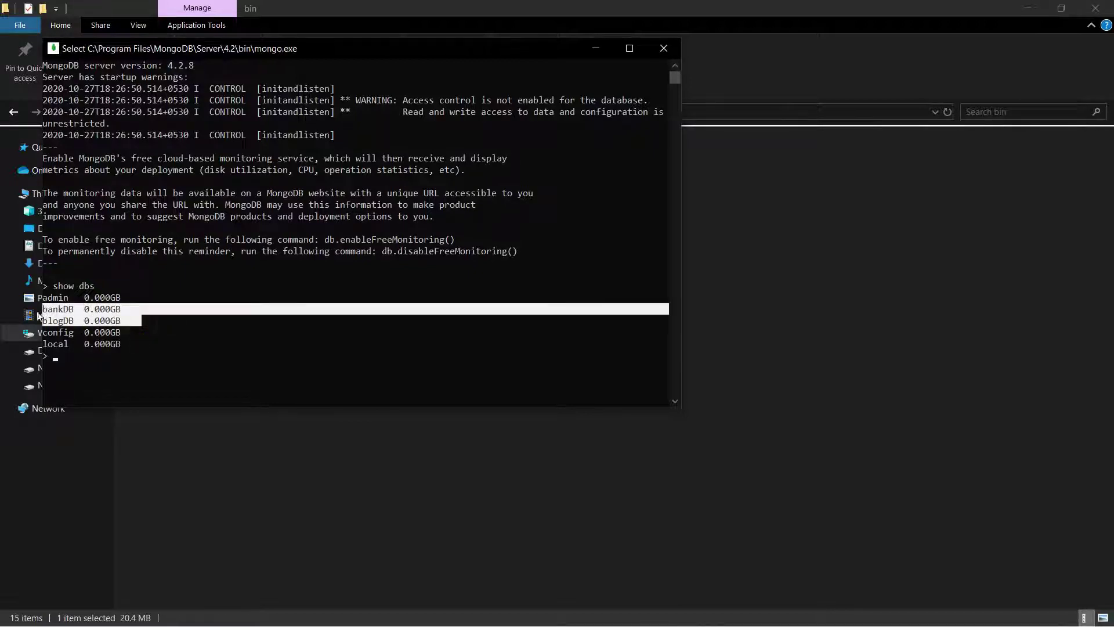
left_click(663, 48)
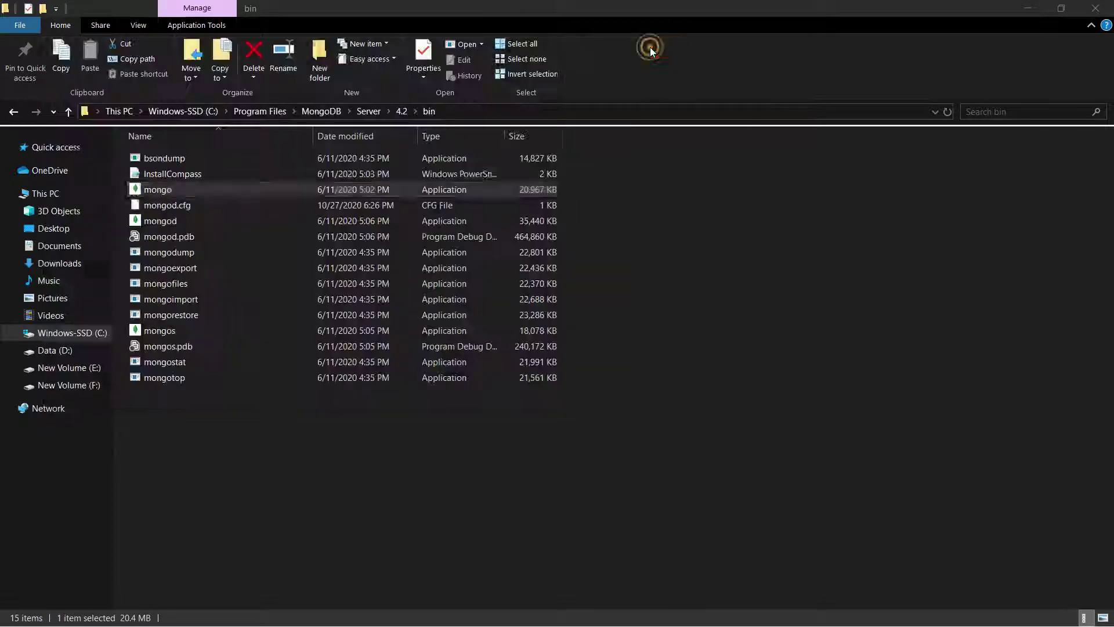
Run mongo.exe from a new Command Prompt to confirm it is still not recognized
key("super+r")
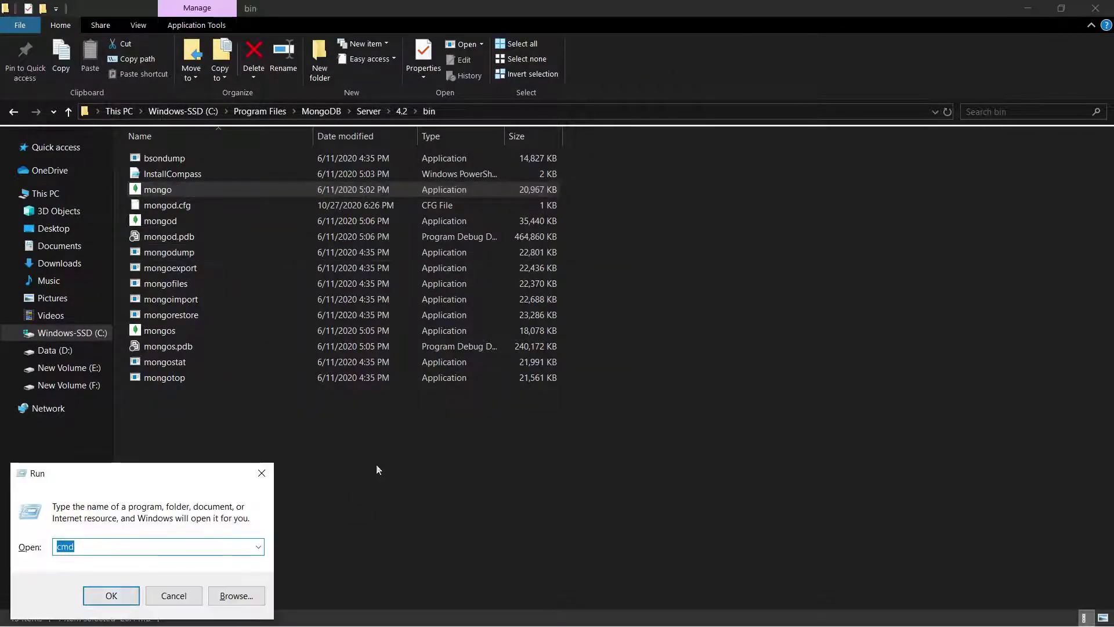
left_click(100, 599)
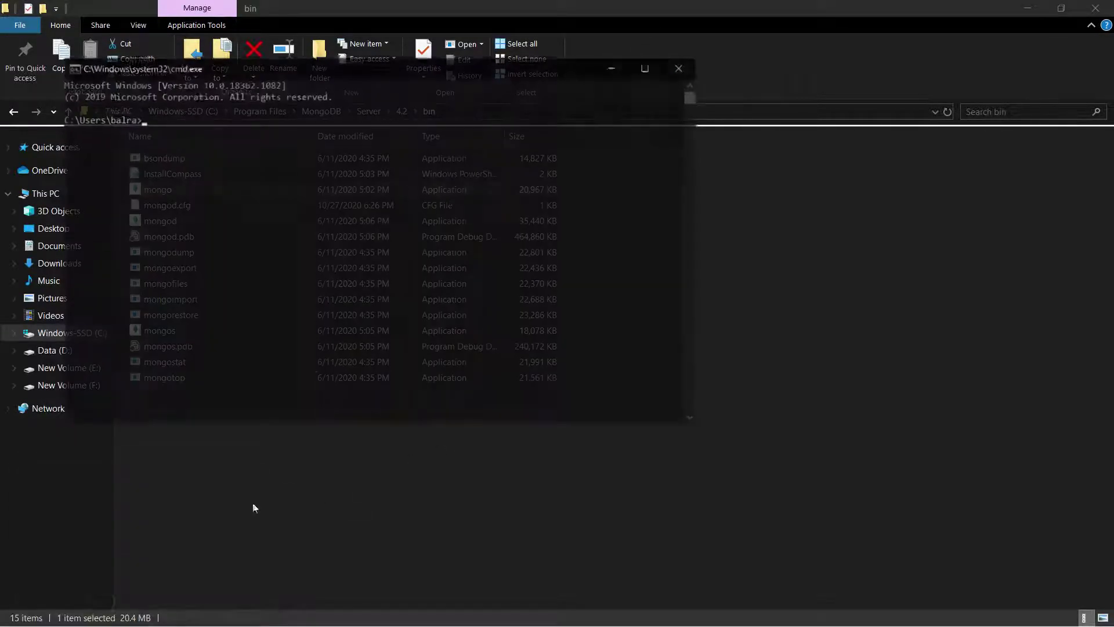
type("mong")
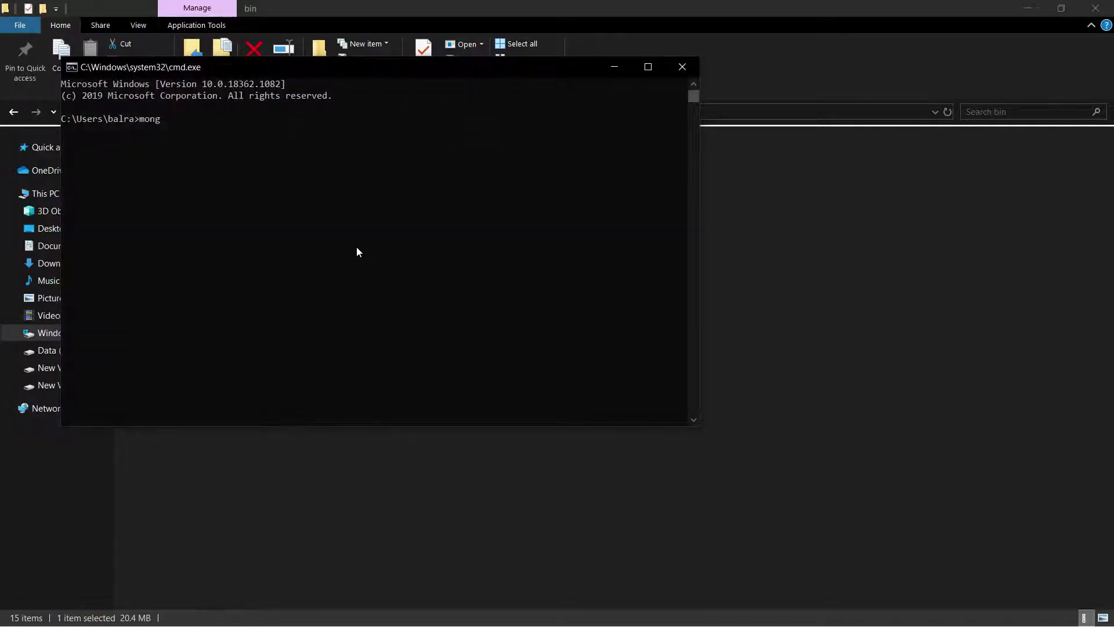
type("o.exe")
key("Return")
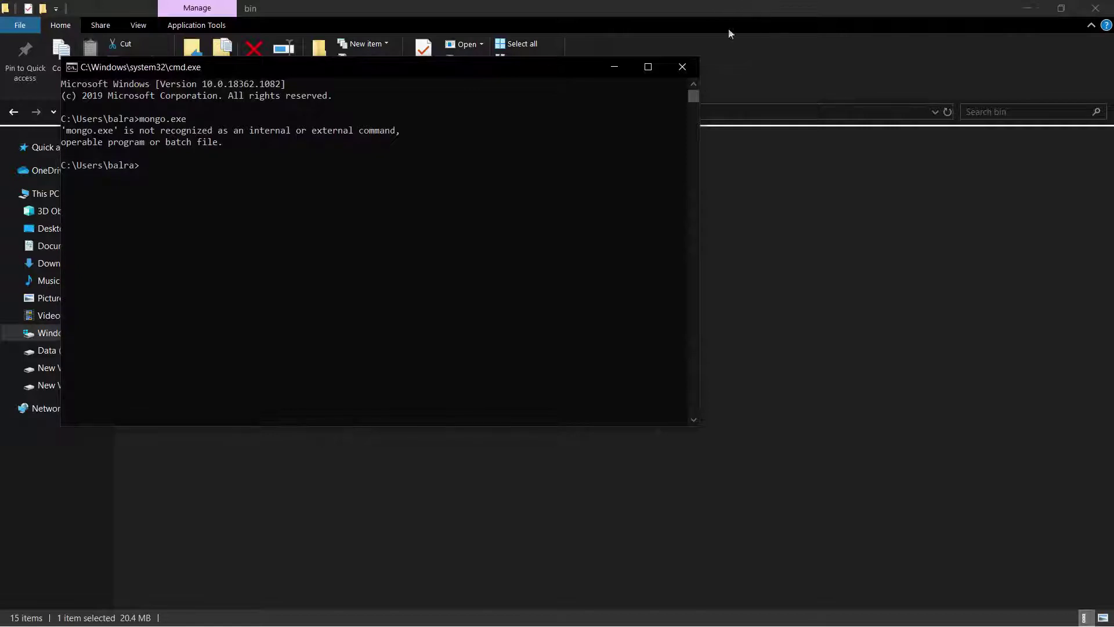
left_click(690, 69)
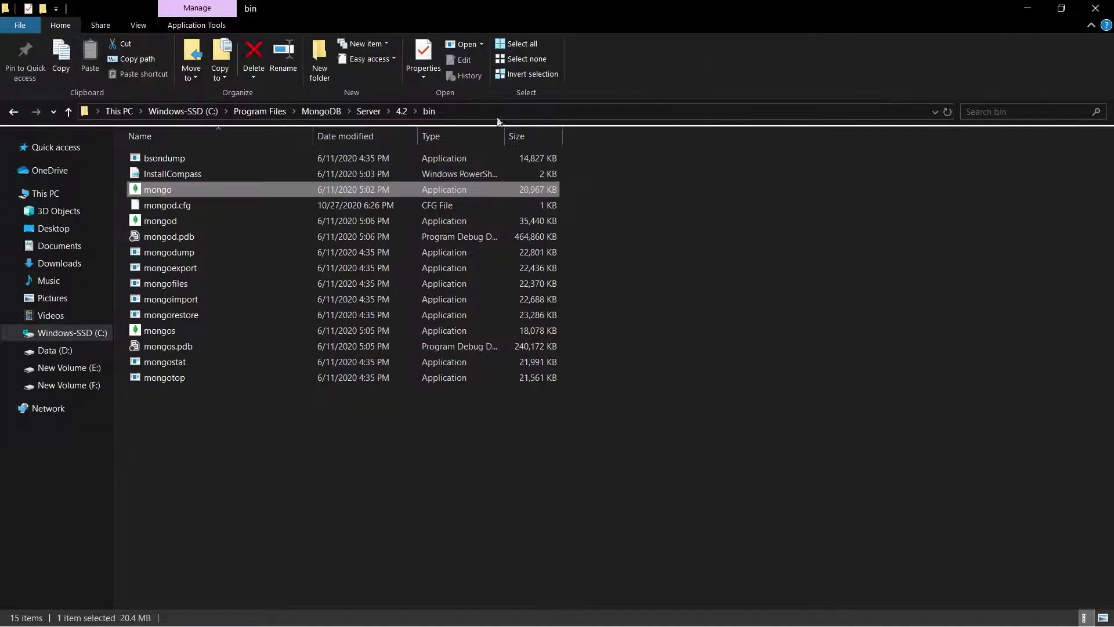
Select the full bin folder path in the File Explorer address bar
left_click(469, 110)
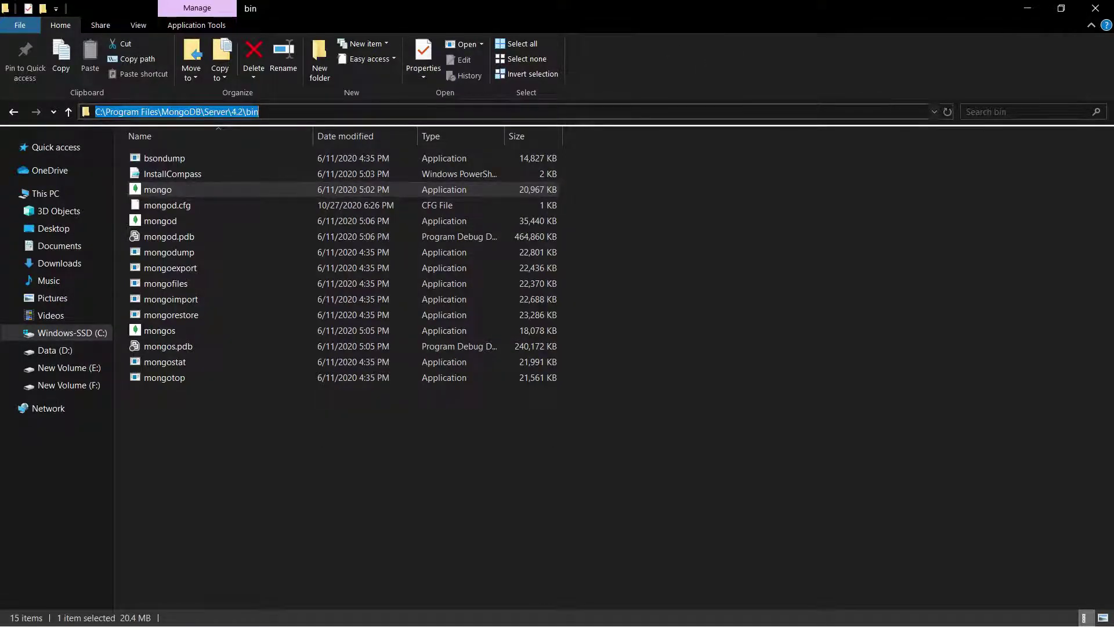
left_click(302, 112)
left_click_drag(302, 112, 73, 112)
key("ctrl+c")
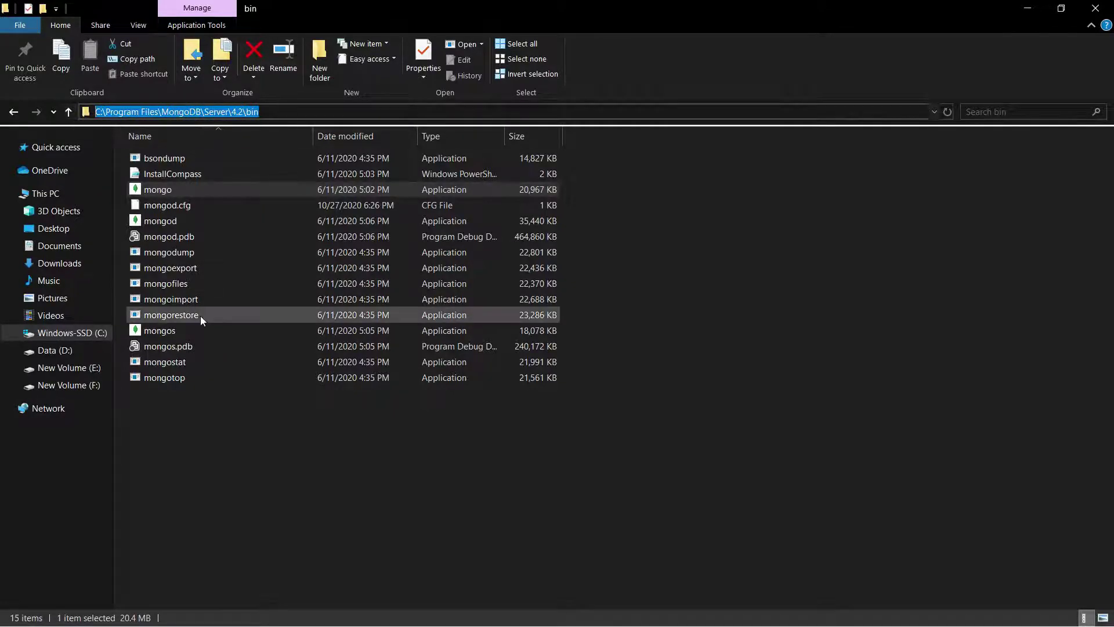
key("super")
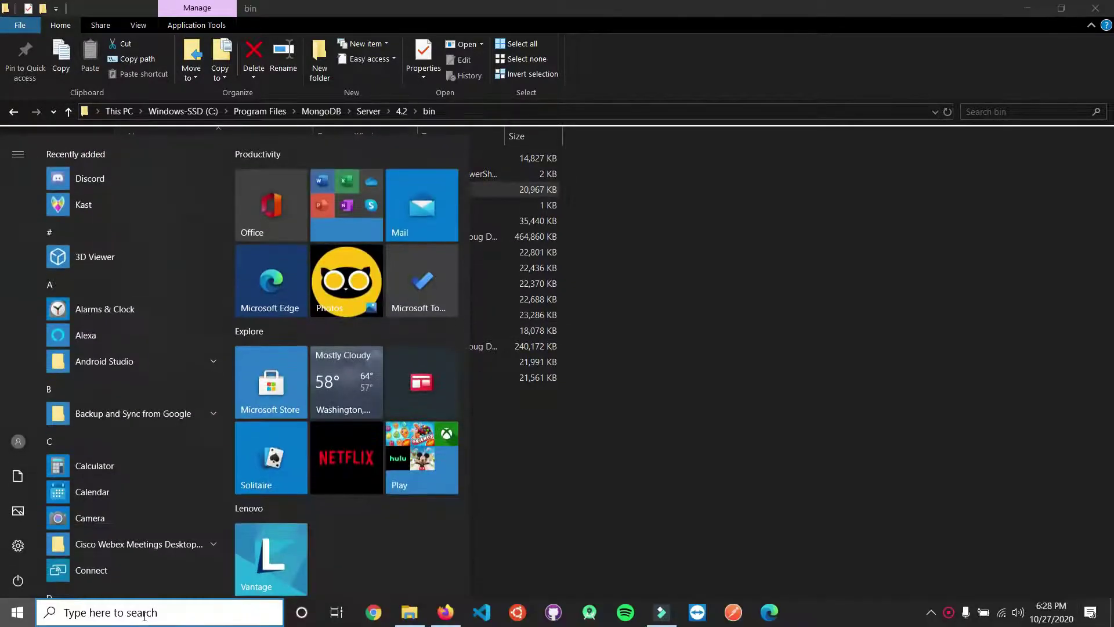
Open the Environment Variables dialog through an 'env' Windows search
left_click(145, 614)
type("env")
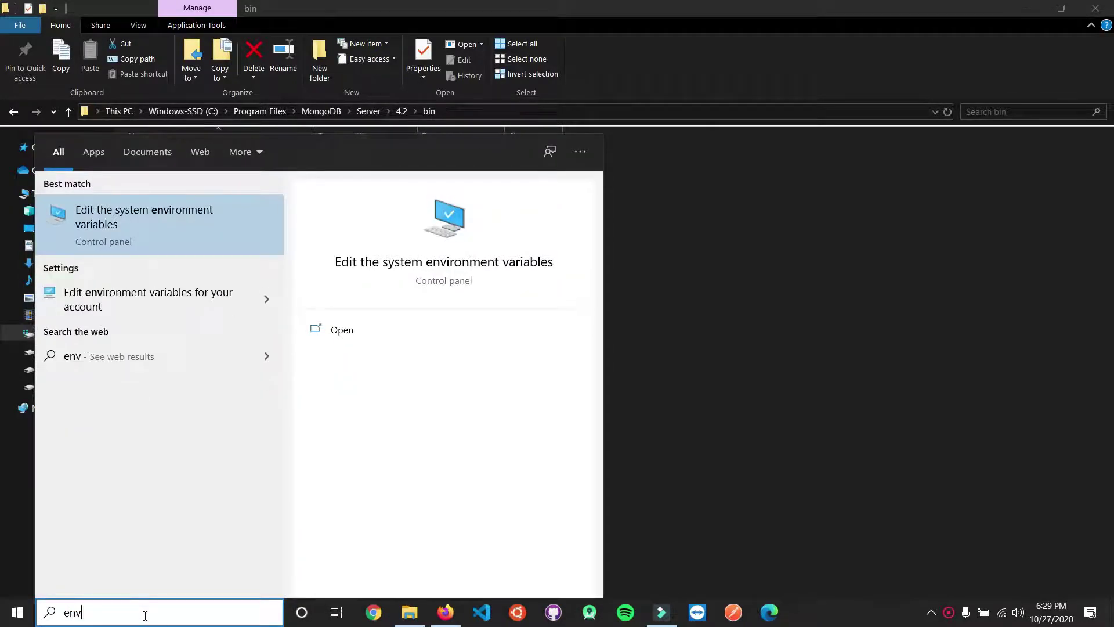
key("Return")
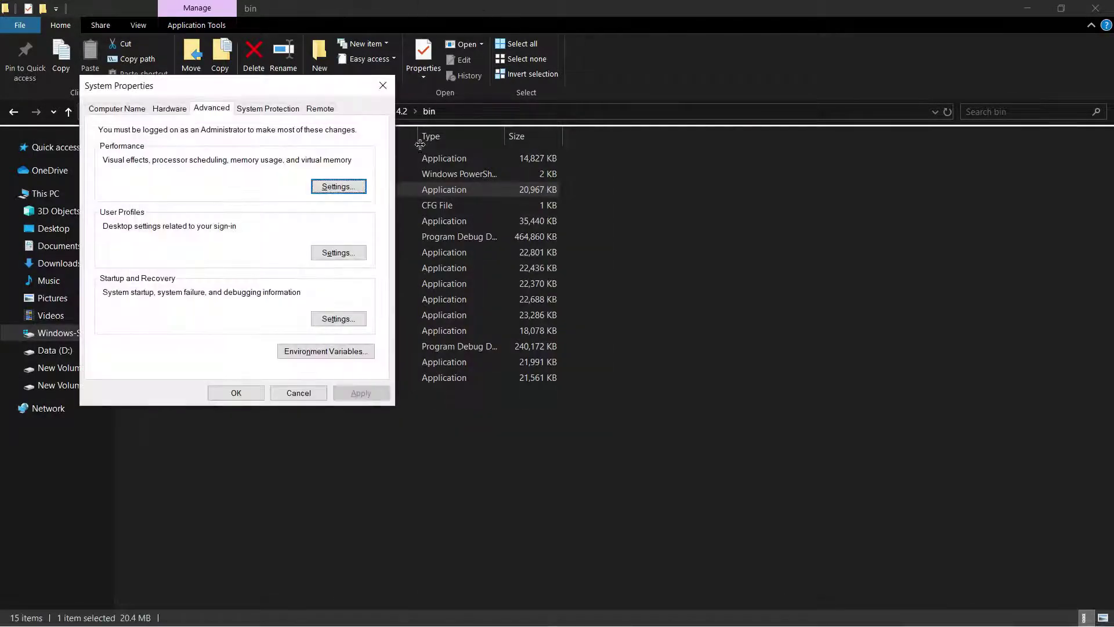
left_click(326, 352)
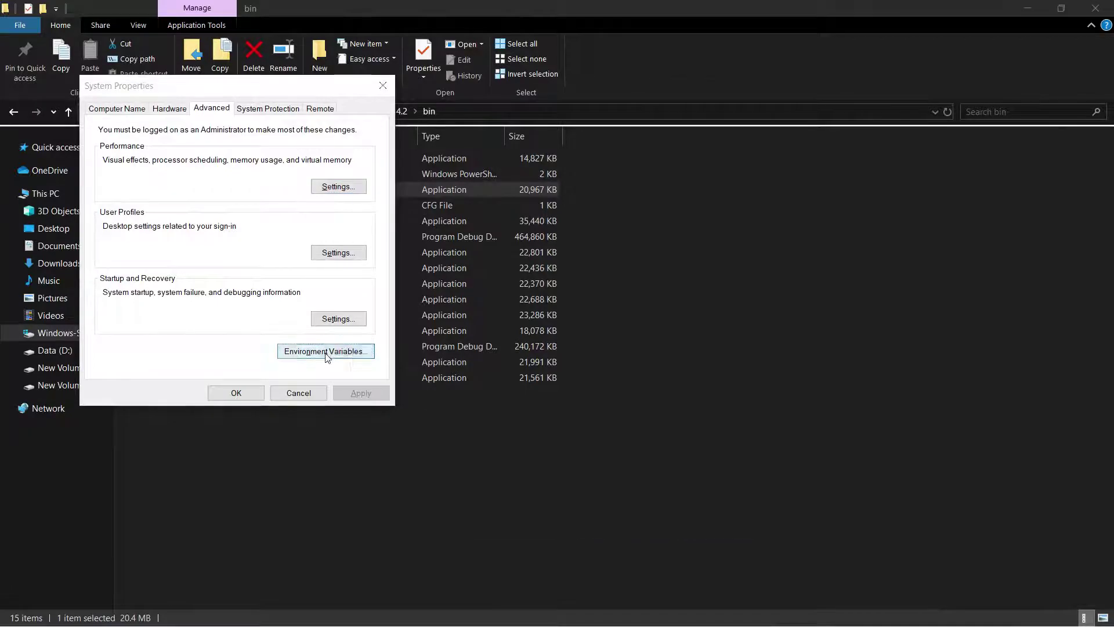
Add C:\Program Files\MongoDB\Server\4.2\bin to the user Path and confirm all three dialogs
left_click(413, 198)
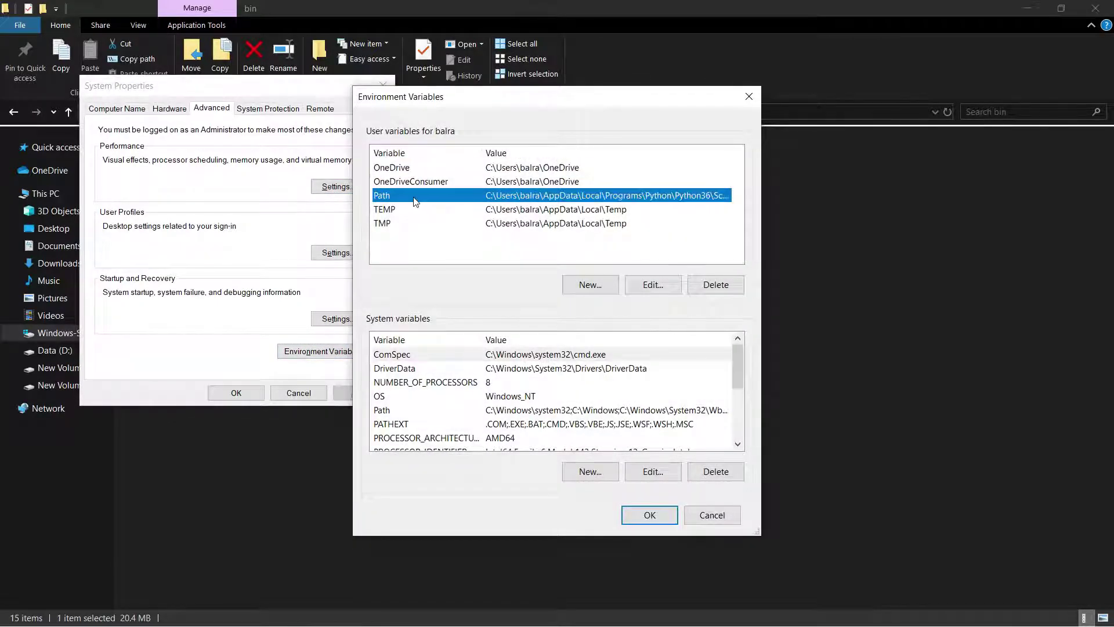
left_click(661, 290)
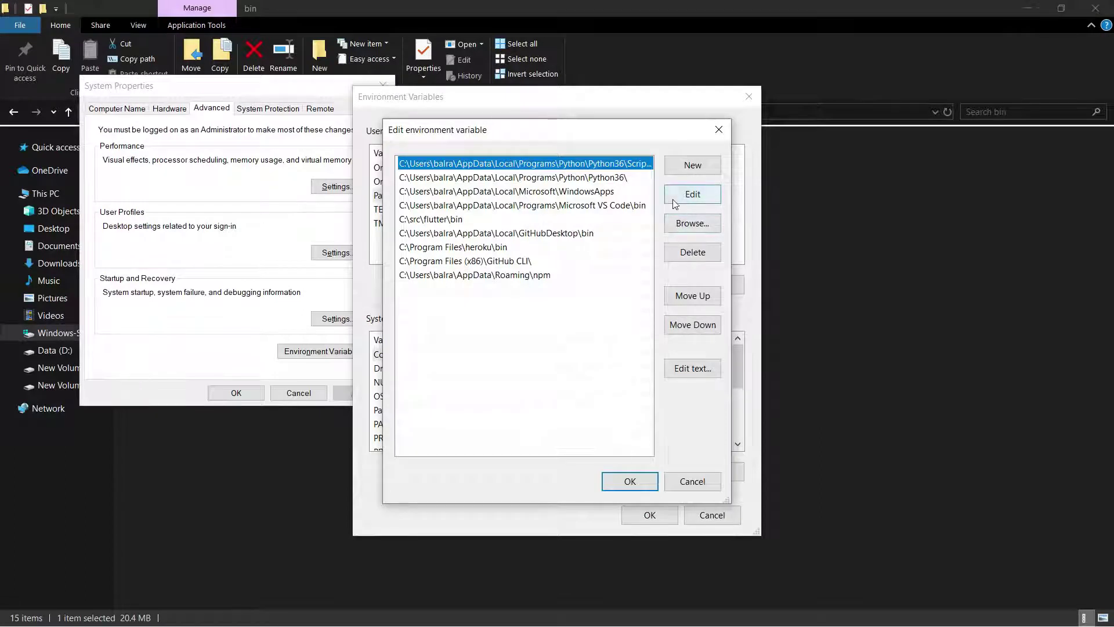
left_click(696, 165)
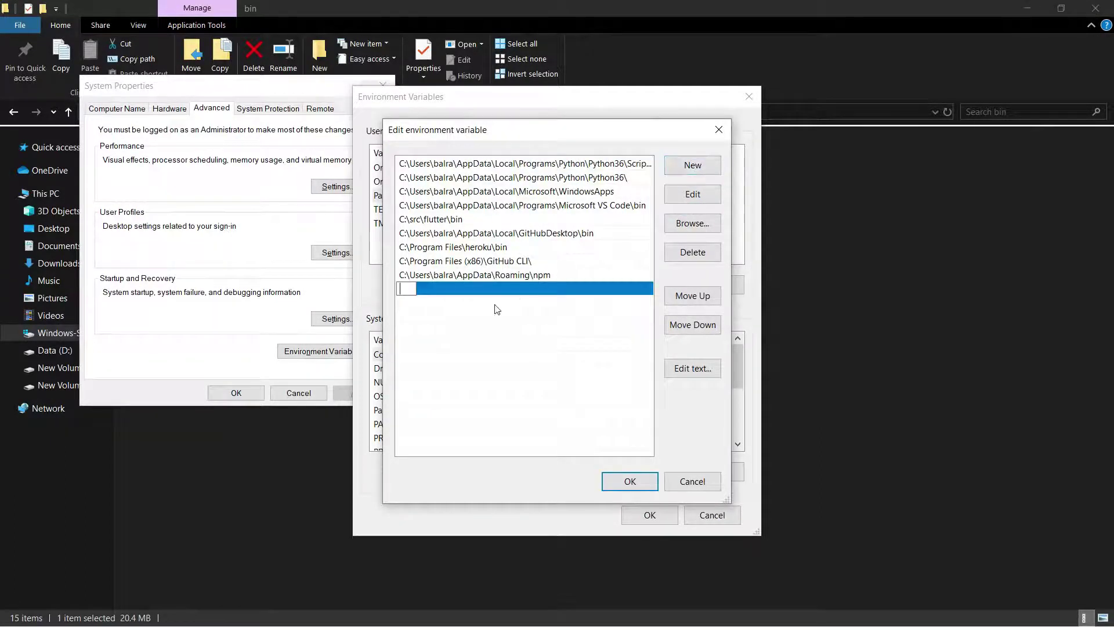
key("ctrl+v")
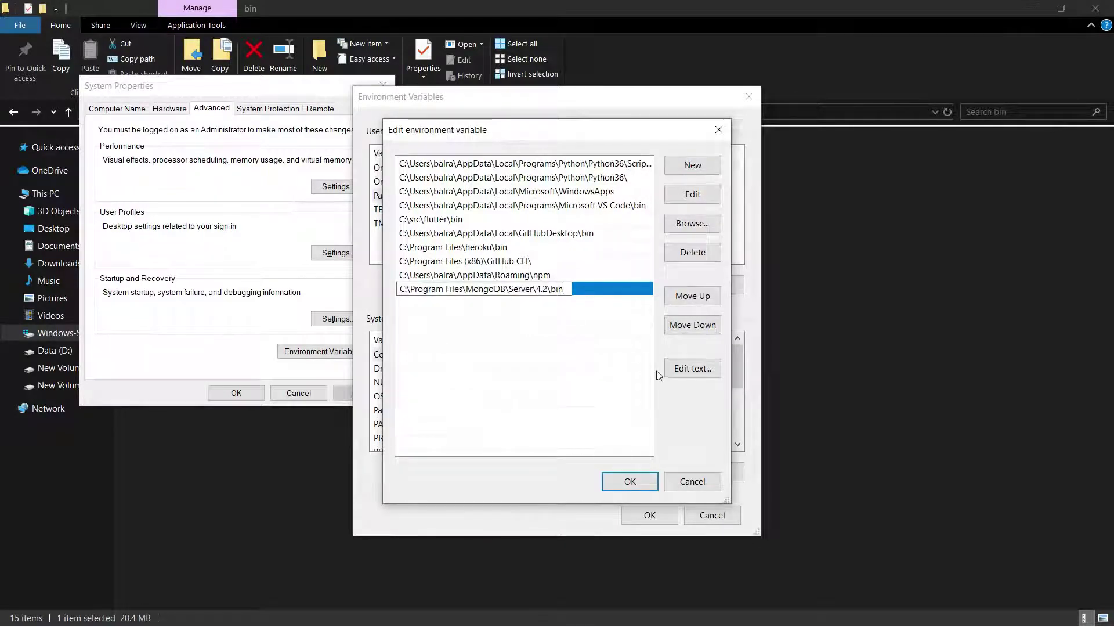
left_click(630, 482)
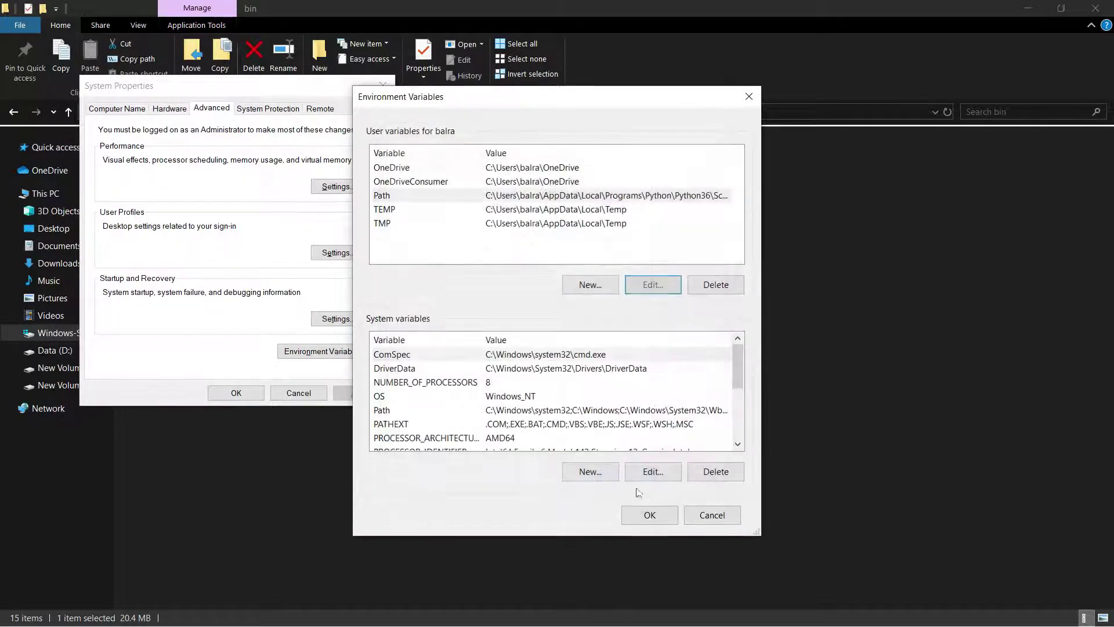
left_click(649, 515)
left_click(252, 398)
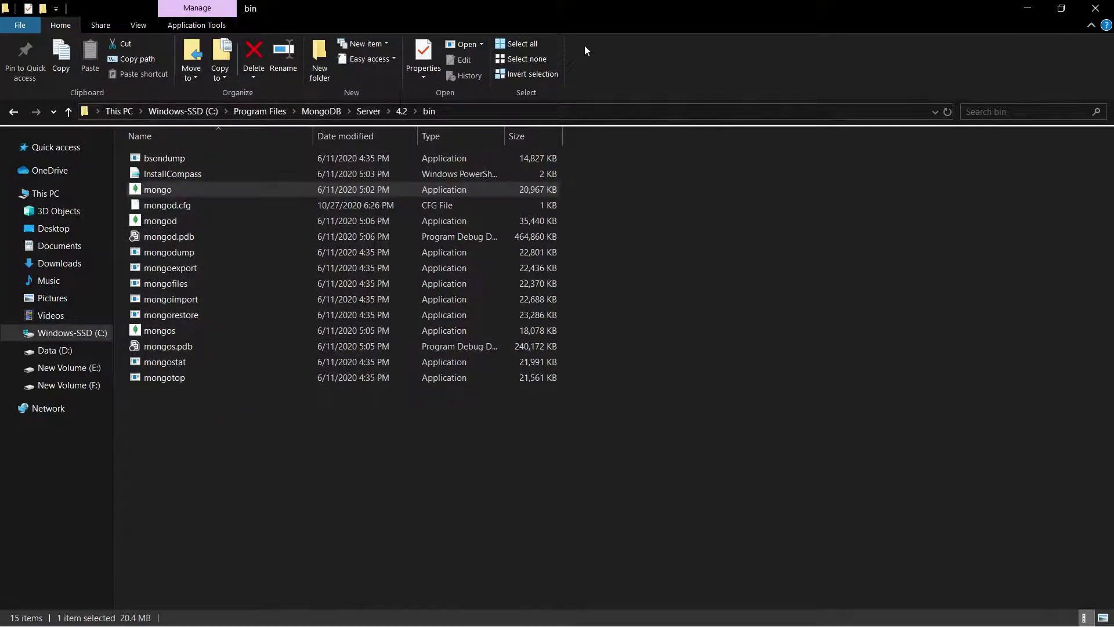
Start the mongo shell by running mongo.exe from a fresh Command Prompt
left_click(1096, 8)
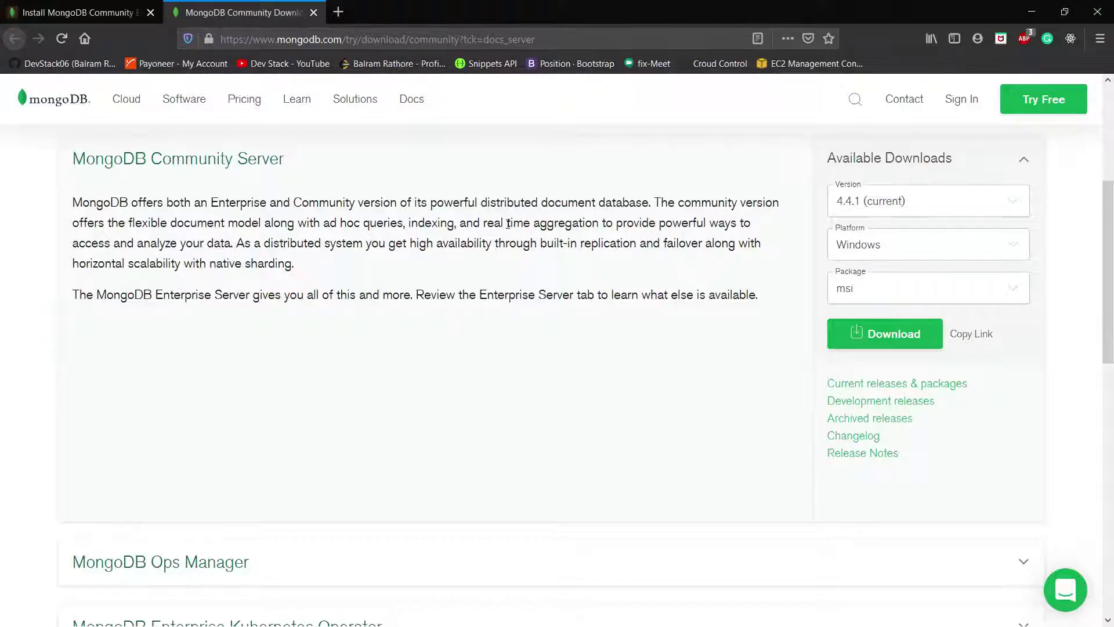
key("super+r")
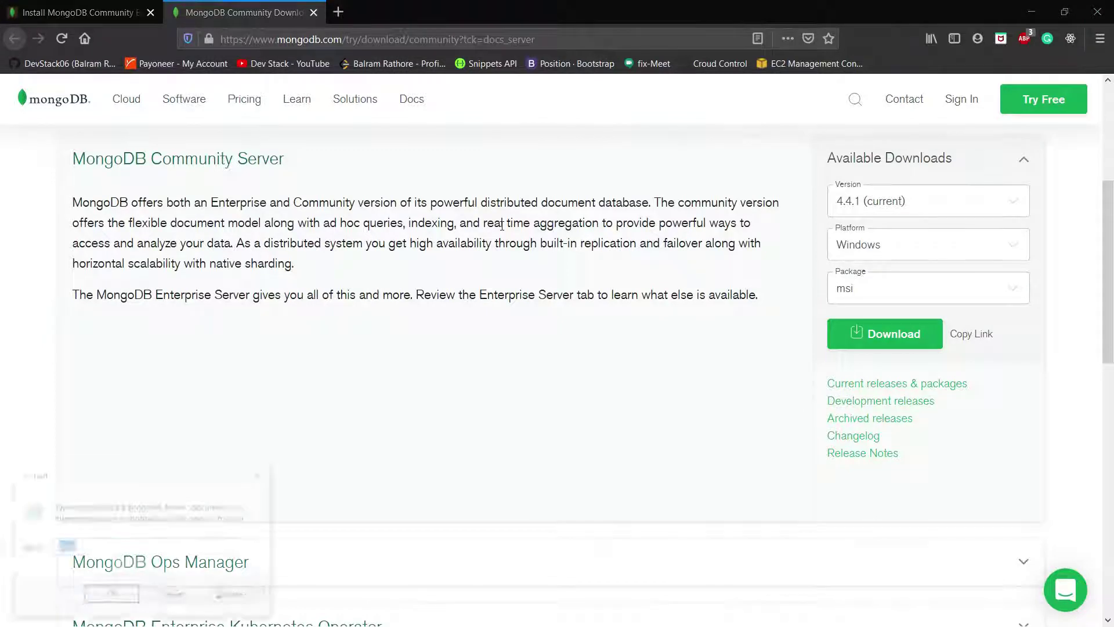
key("Return")
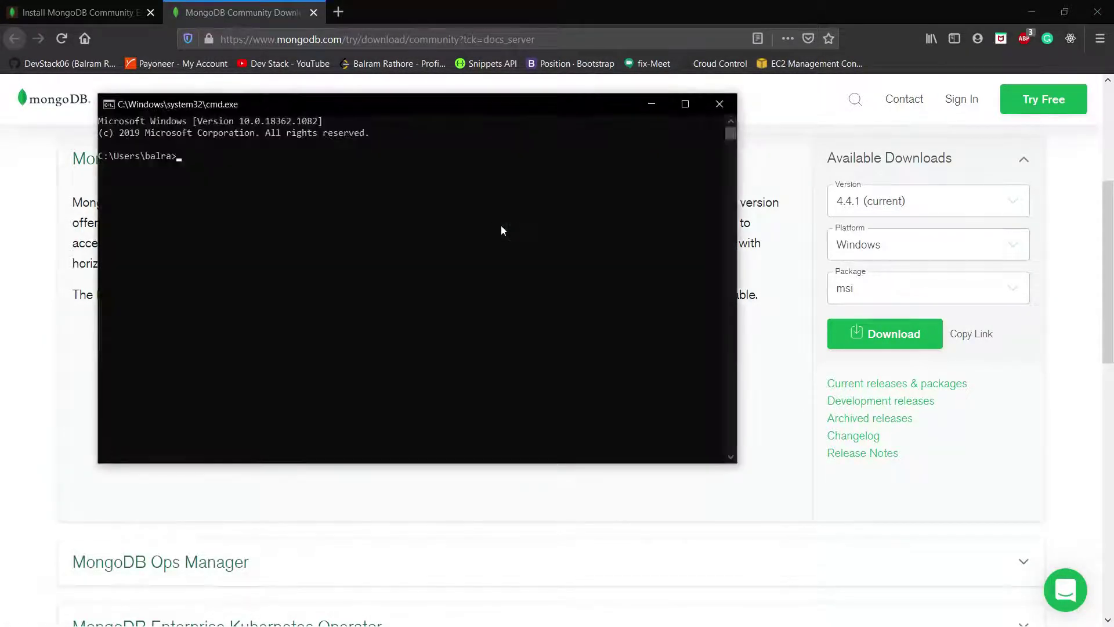
type("mongo.exe")
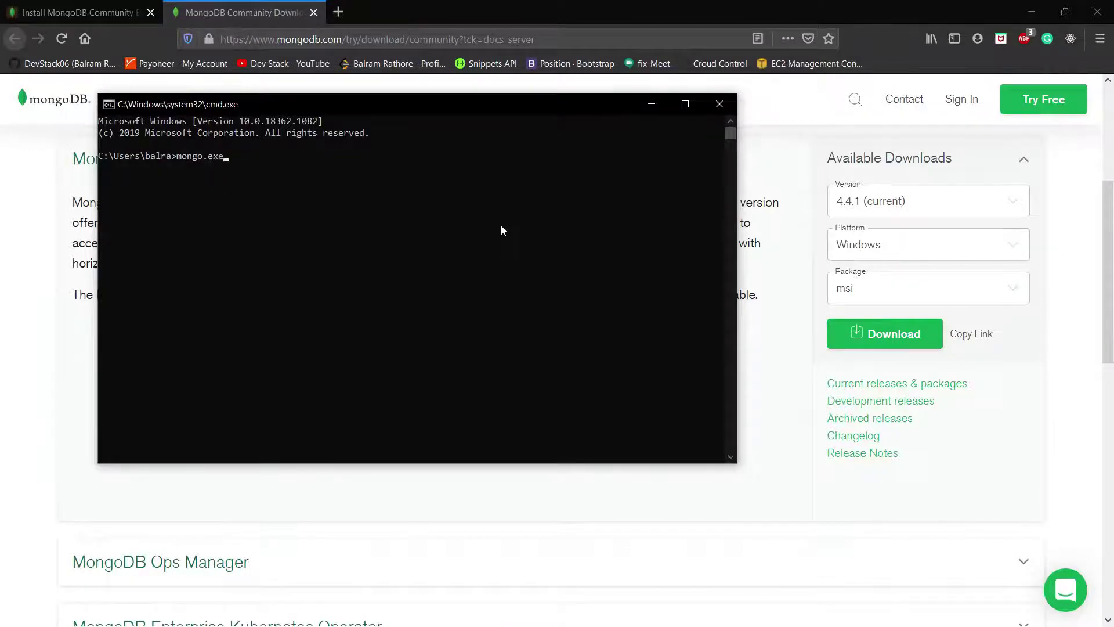
key("Return")
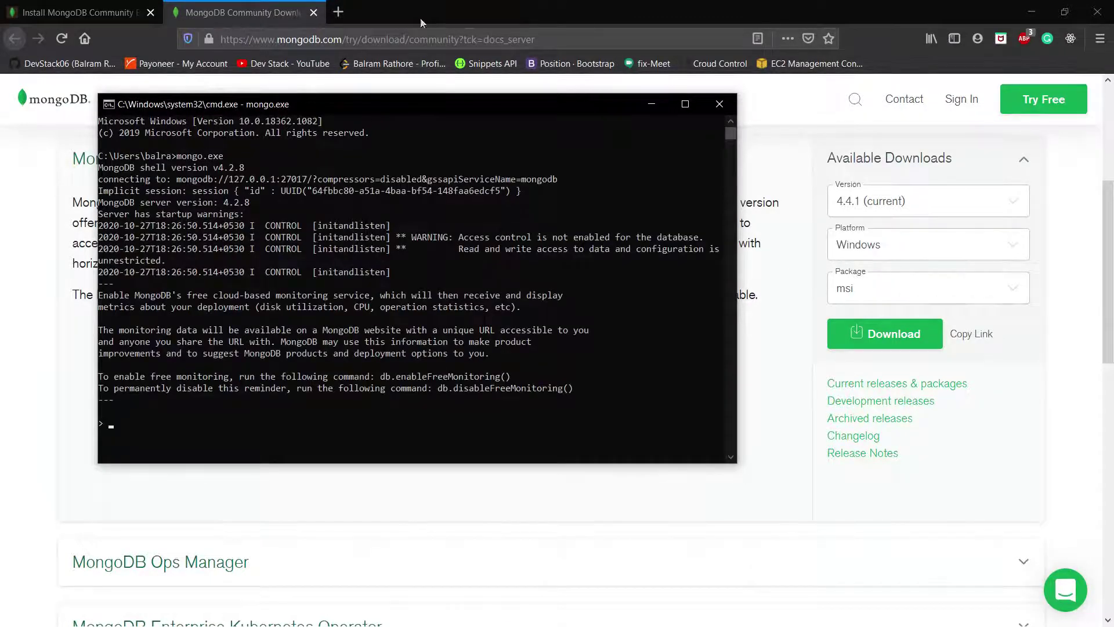
Run show dbs to list the five databases, then close the console
left_click(164, 423)
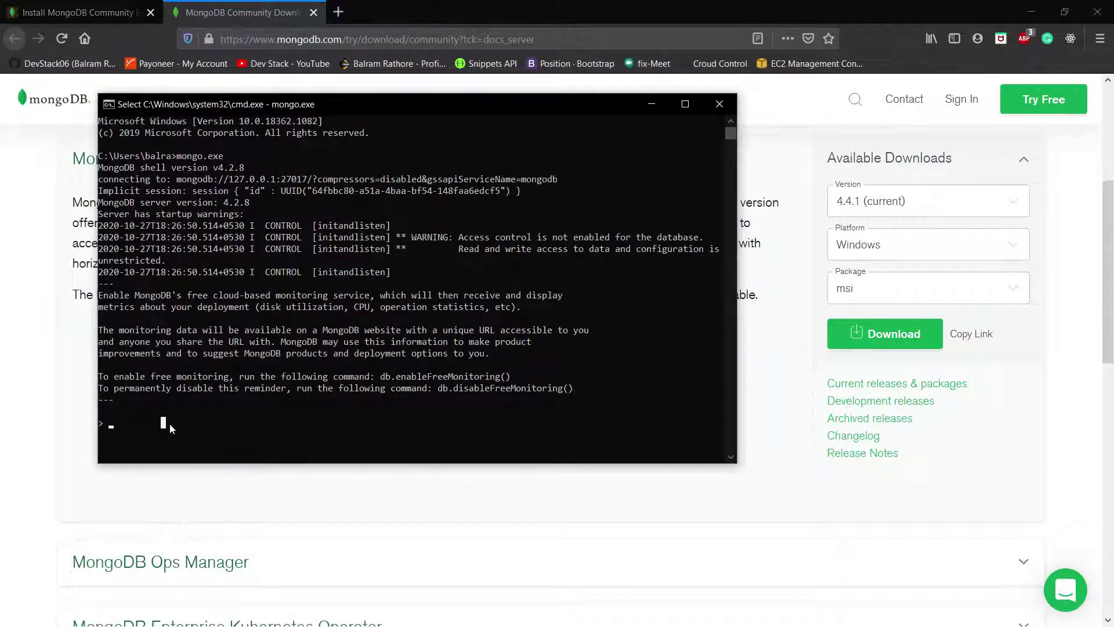
type("show")
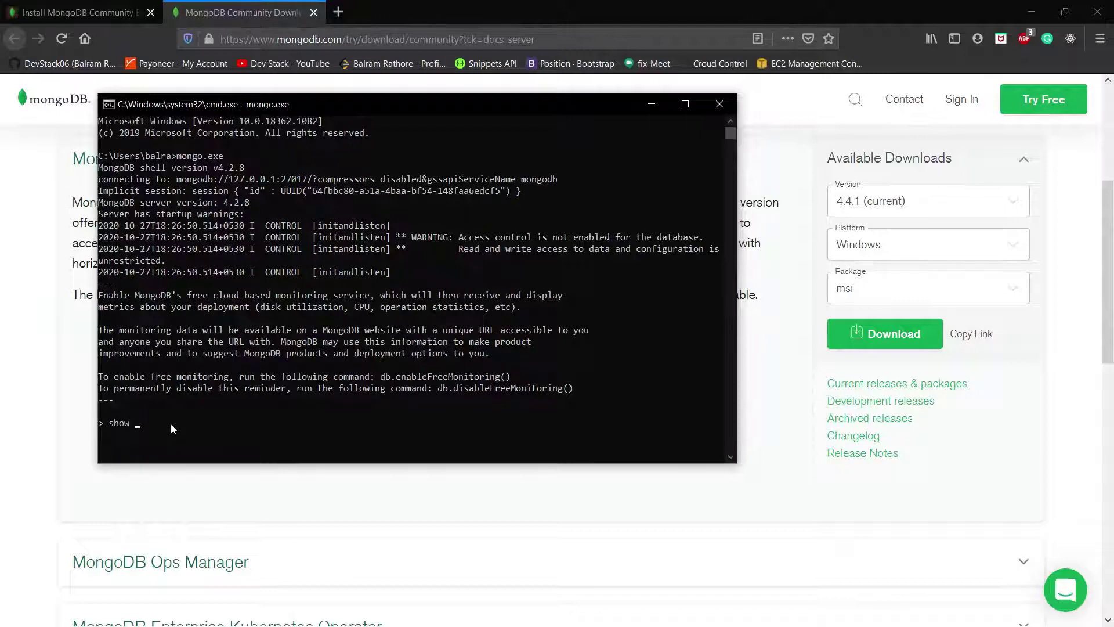
type(" dbs")
key("Return")
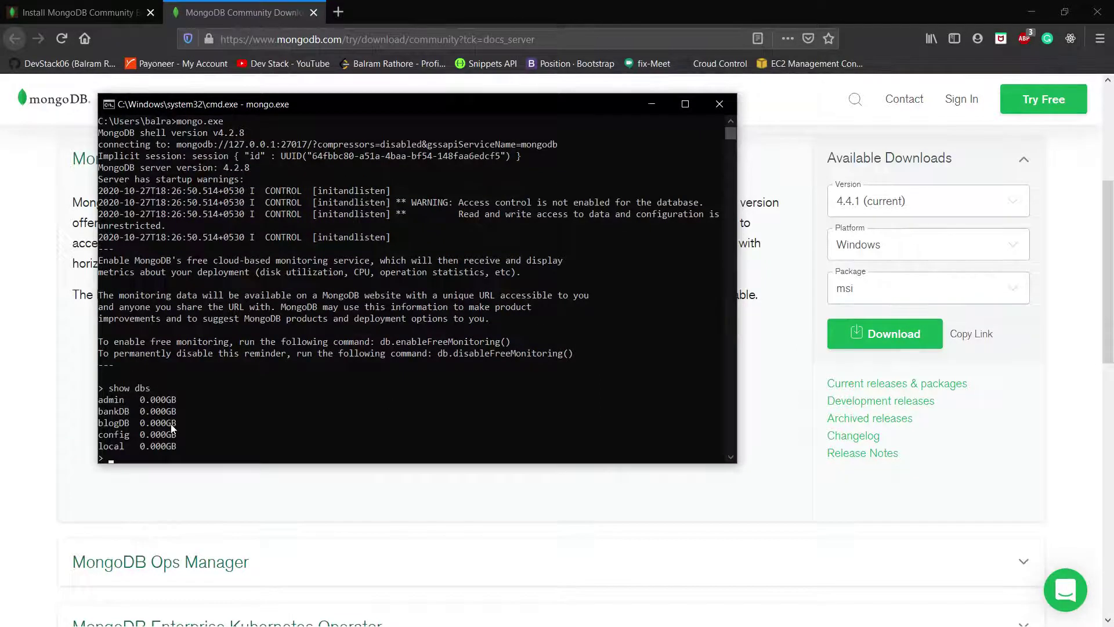
left_click_drag(202, 453, 114, 399)
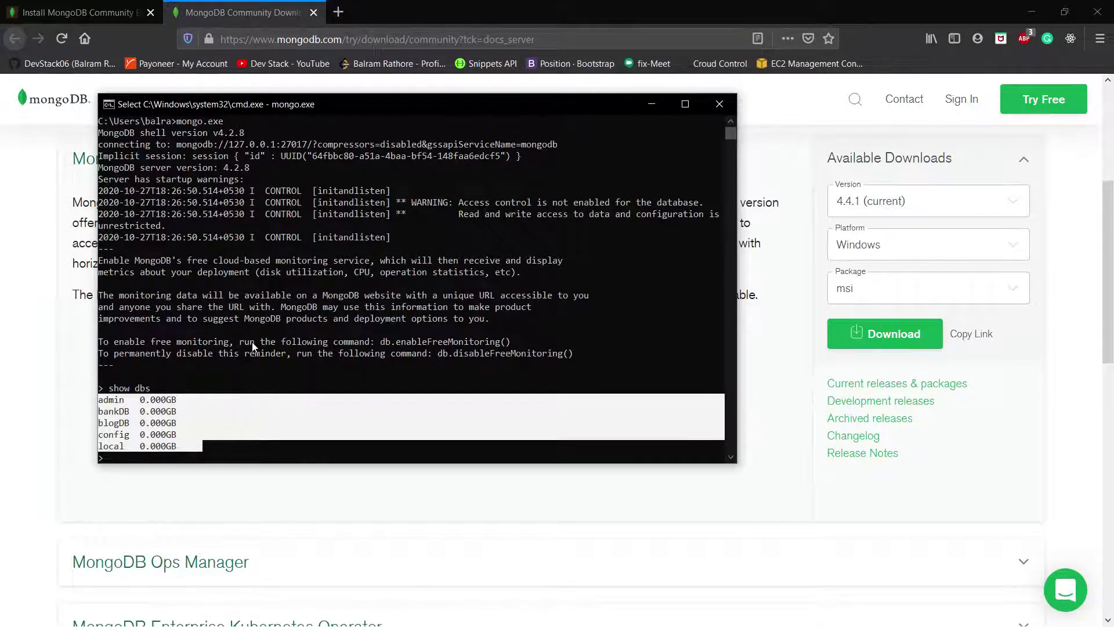
left_click(716, 103)
scroll(562, 315, "up", 3)
scroll(565, 313, "up", 3)
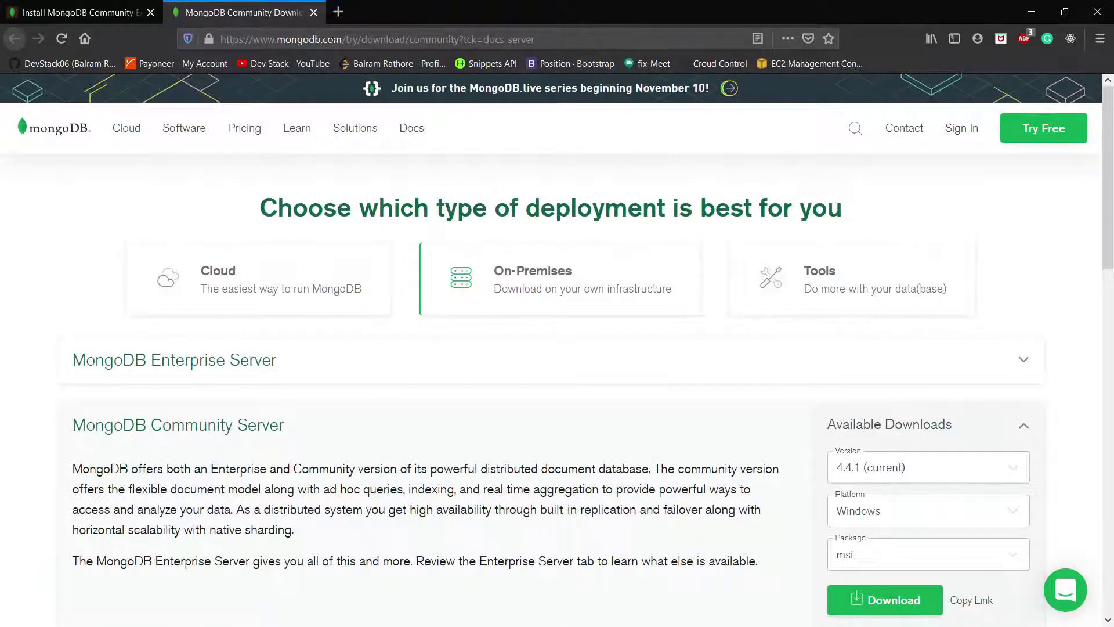
Open the MongoDB Compass link from the Windows install docs in a new tab
left_click(52, 8)
scroll(658, 294, "down", 9)
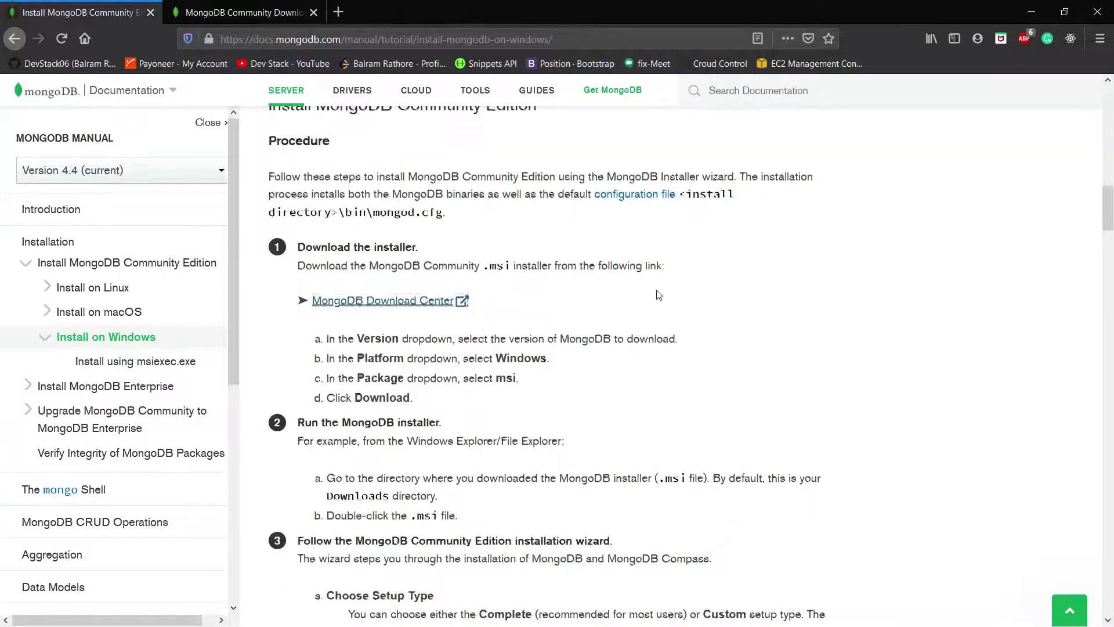
scroll(659, 294, "down", 10)
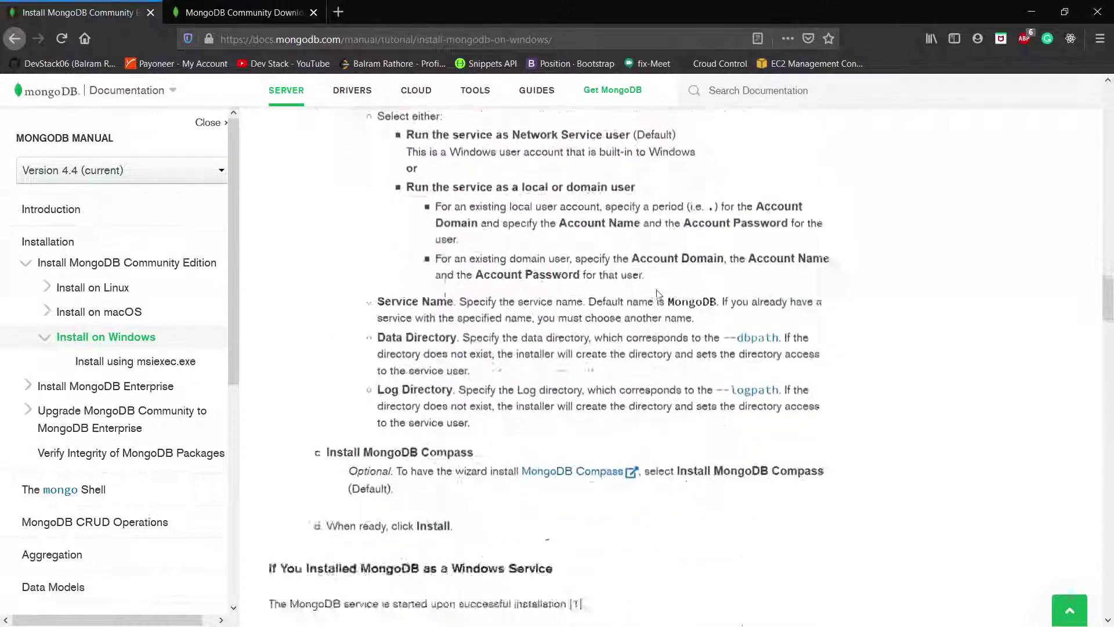
scroll(658, 294, "down", 5)
scroll(659, 294, "up", 6)
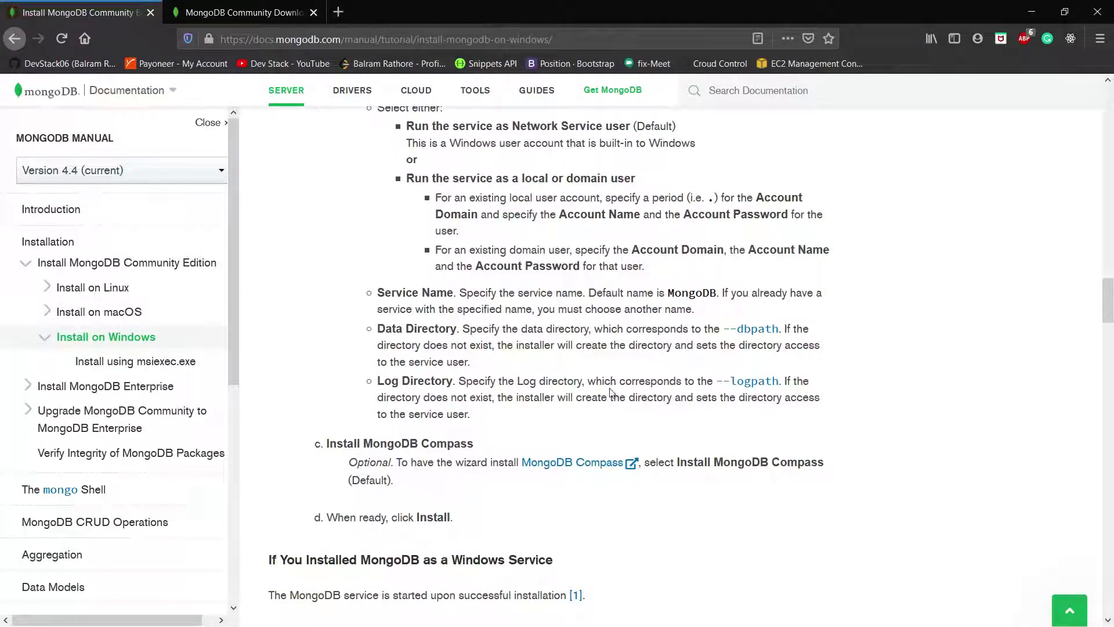
right_click(580, 463)
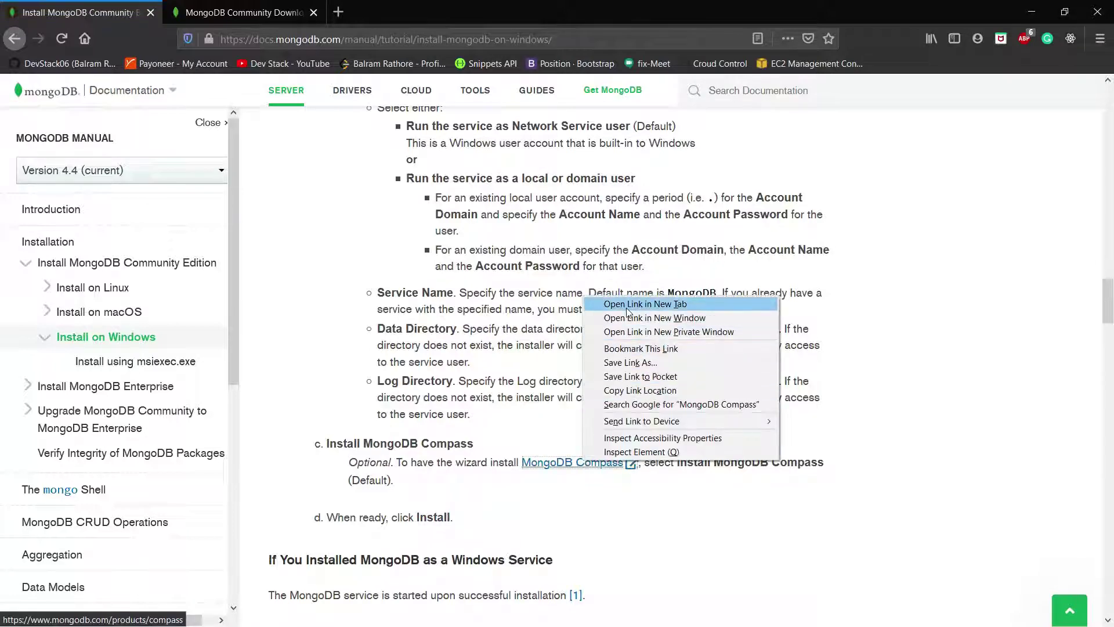
left_click(646, 304)
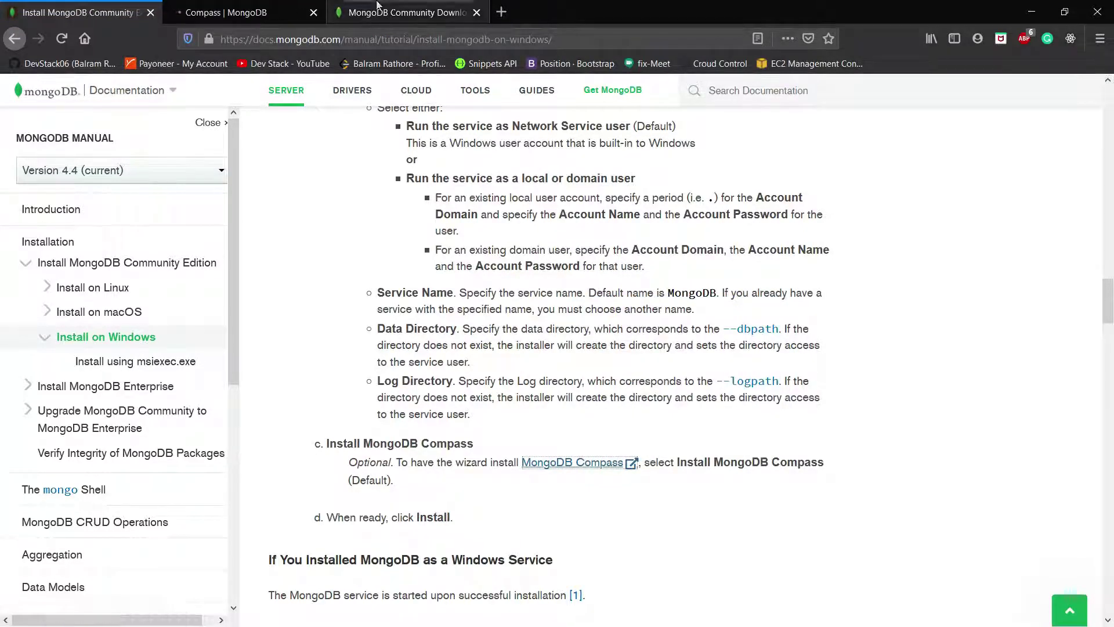
key("ctrl+Tab")
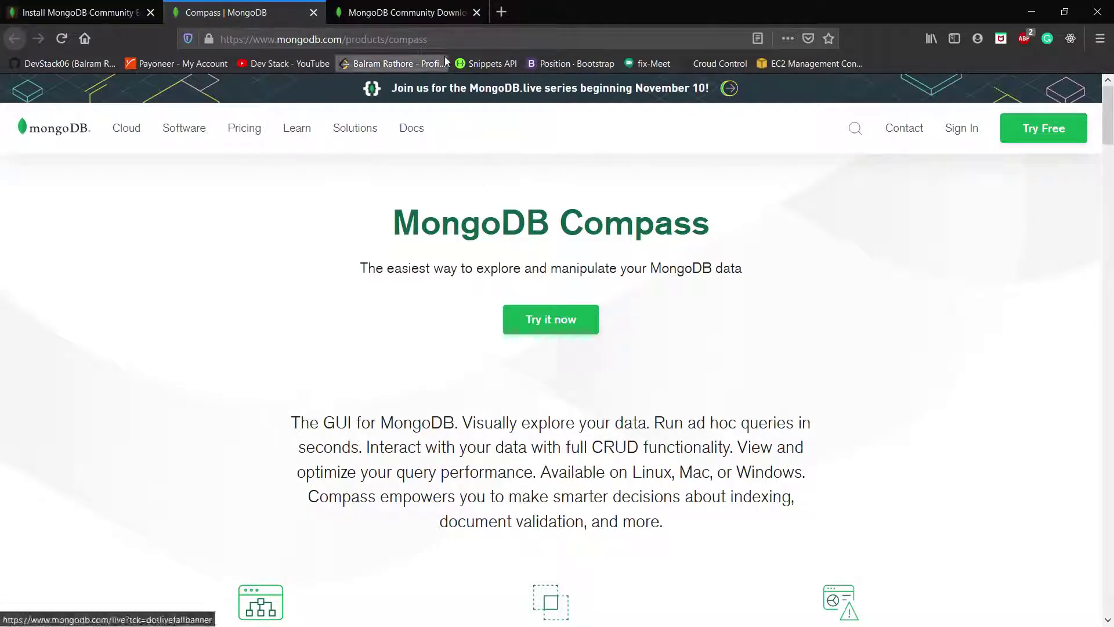
Select the page addresses of the docs, Community Download and Compass tabs in turn
left_click(111, 16)
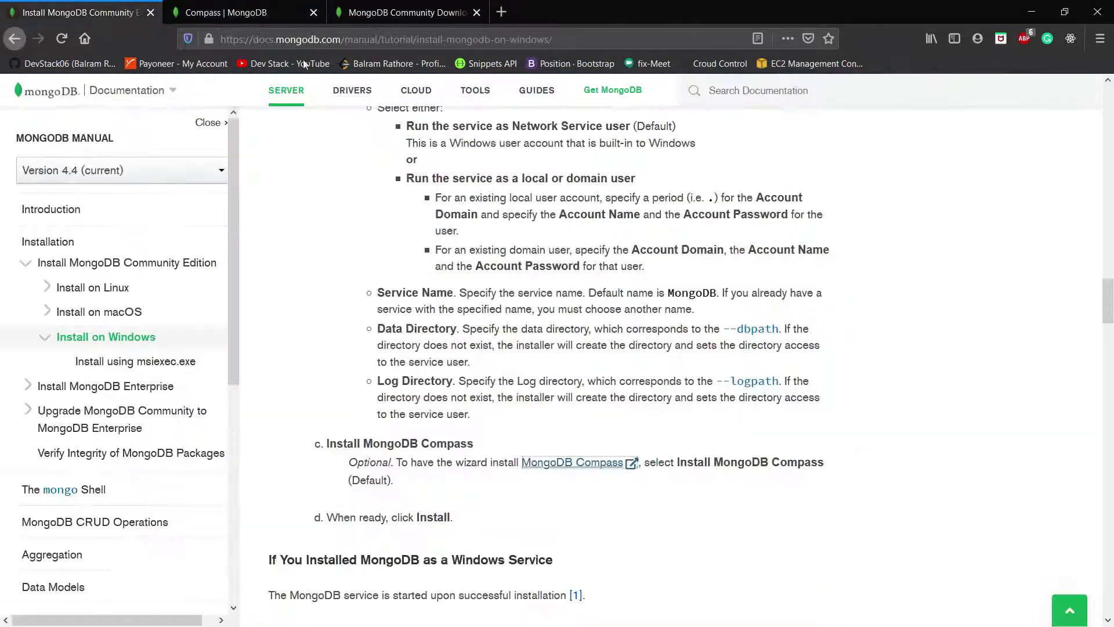
left_click(566, 40)
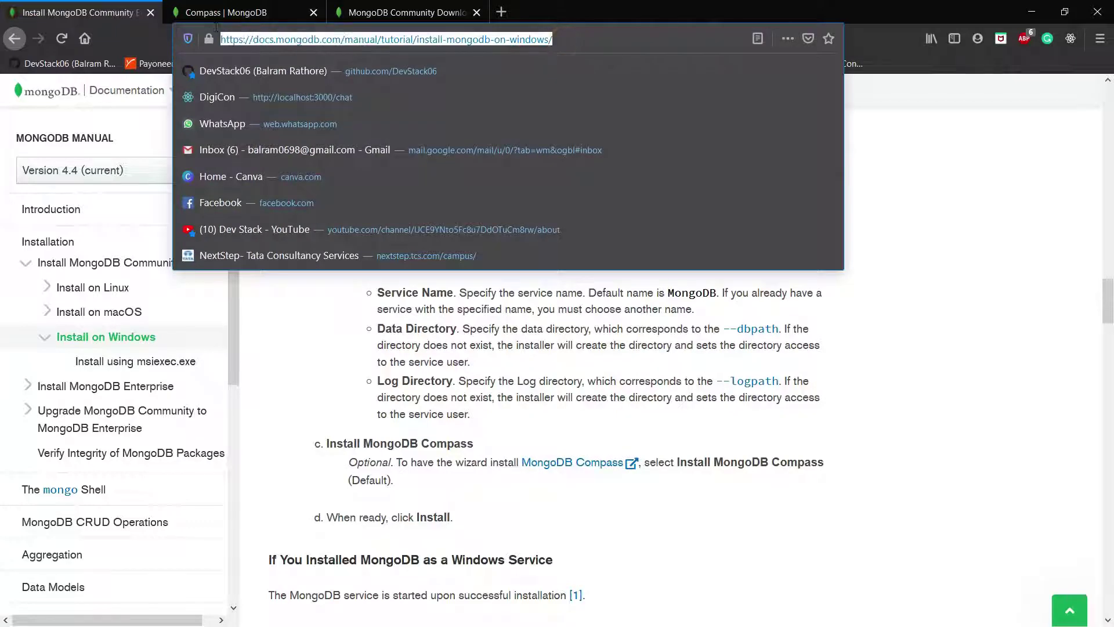
left_click(406, 13)
left_click(523, 39)
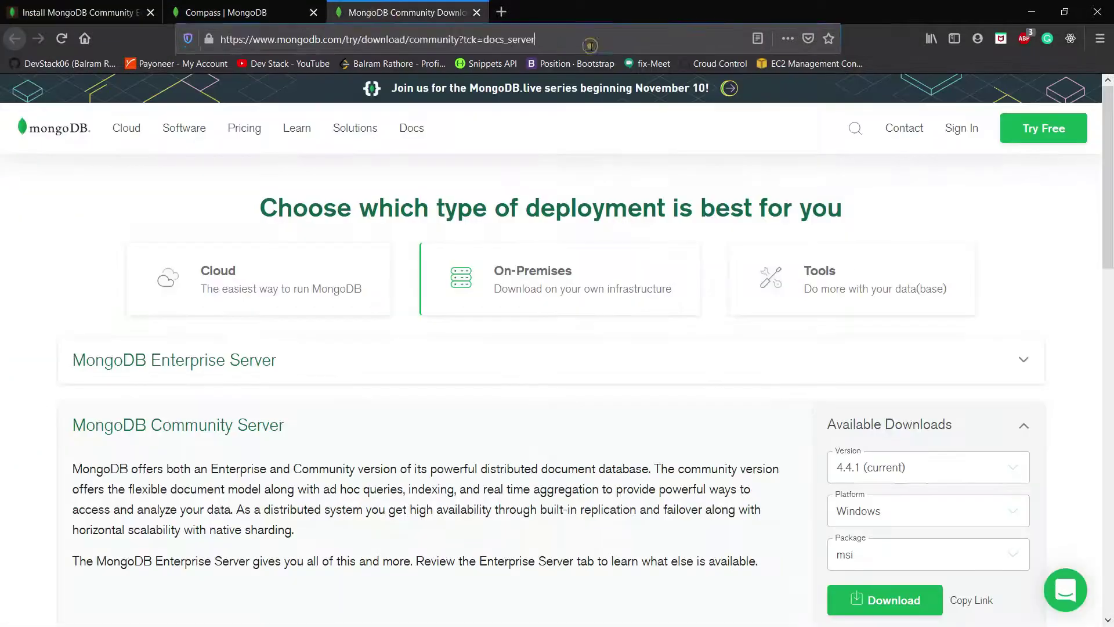
left_click_drag(534, 39, 190, 46)
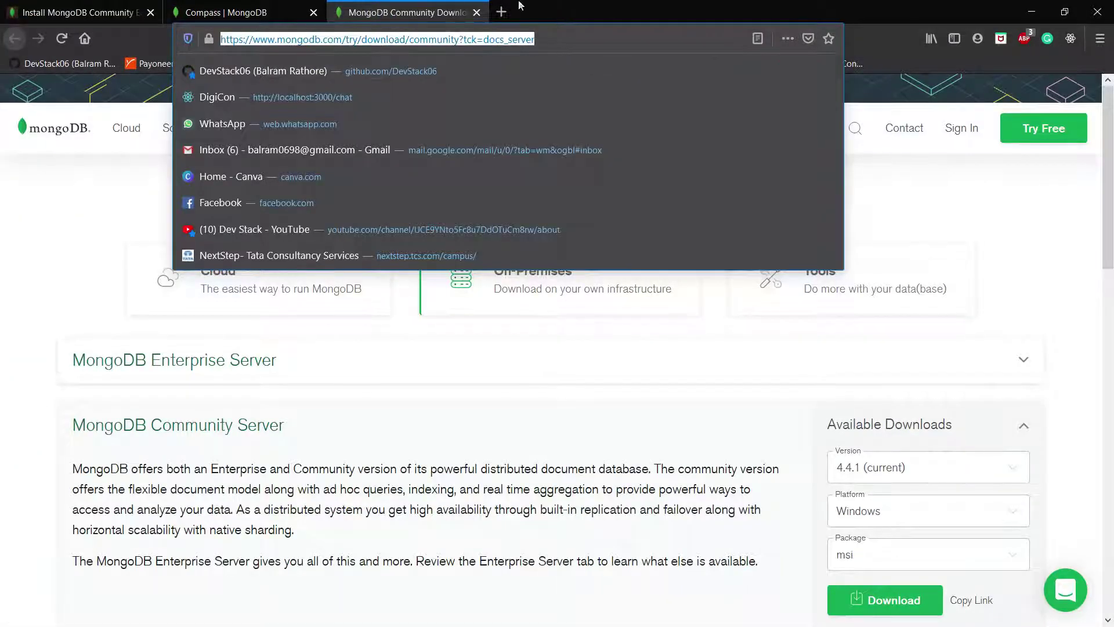
left_click(200, 13)
left_click_drag(441, 45, 221, 40)
left_click(962, 290)
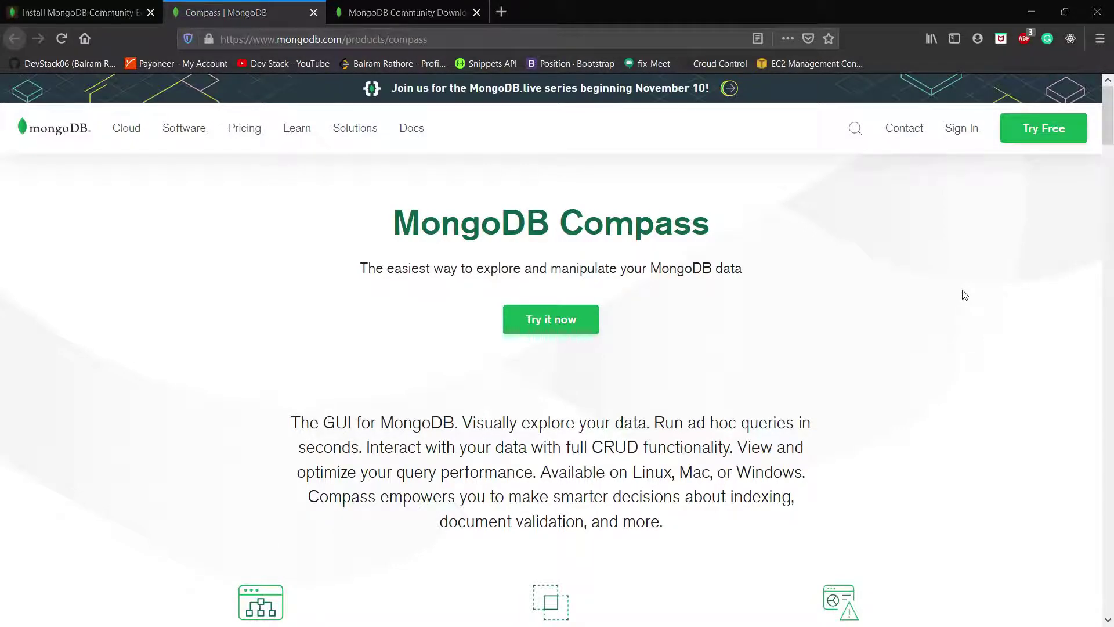
Open Command Prompt from the Run box and start the mongo shell with mongo.exe
key("super+r")
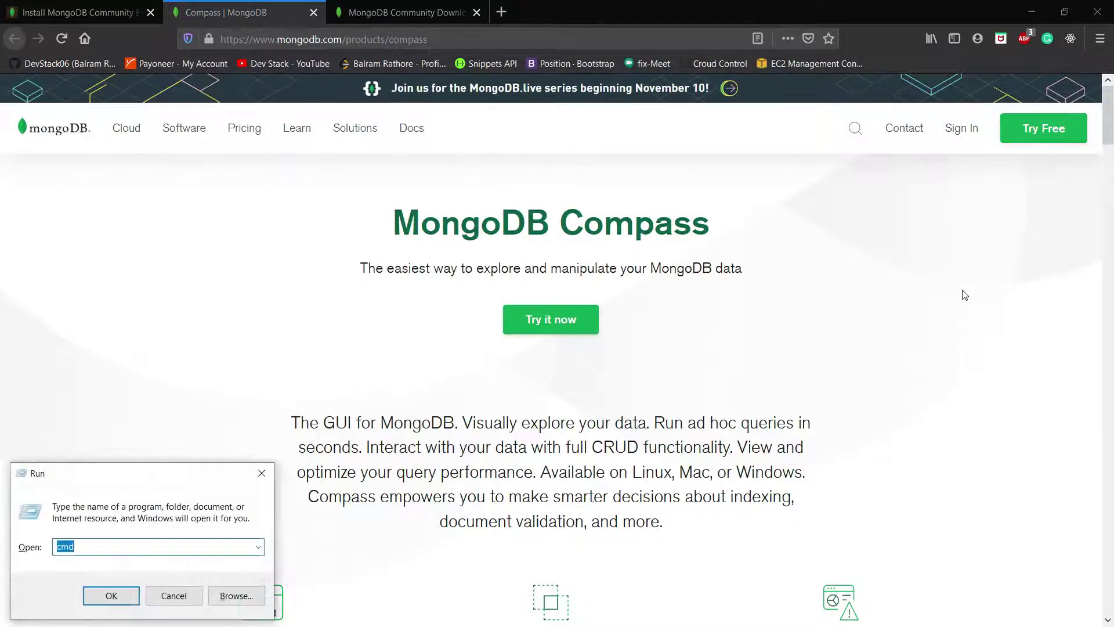
left_click(111, 592)
type("mo")
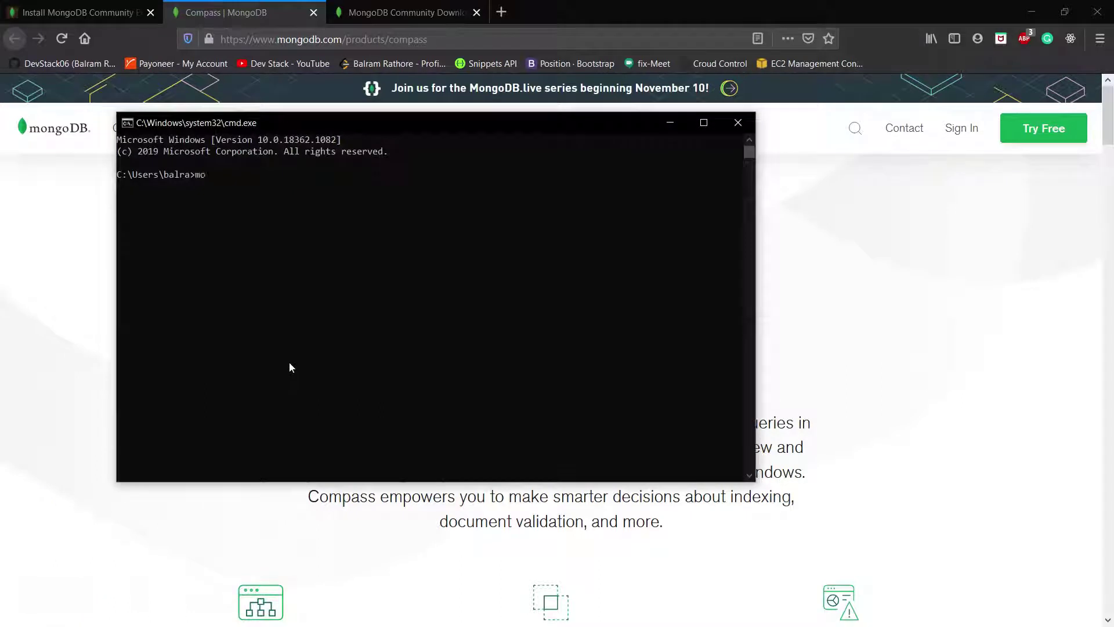
type("ngo.exe")
key("Return")
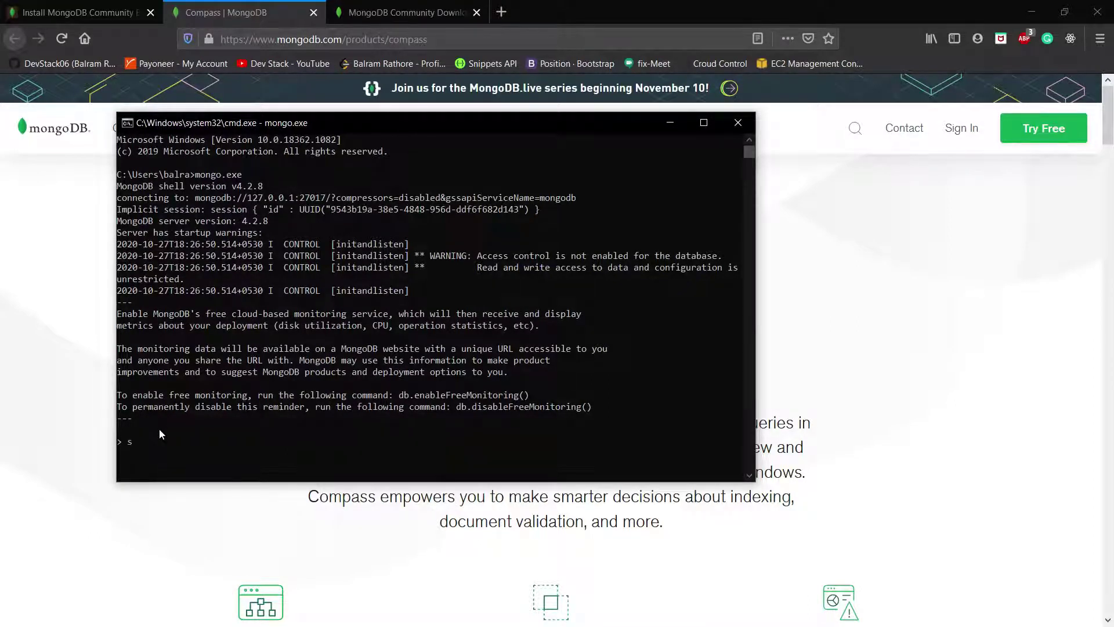
Run show dbs to list admin, bankDB, blogDB, config and local, then go back to Firefox's Compass page
type("show")
type(" b")
key("BackSpace")
key("BackSpace")
type("dbs")
key("Return")
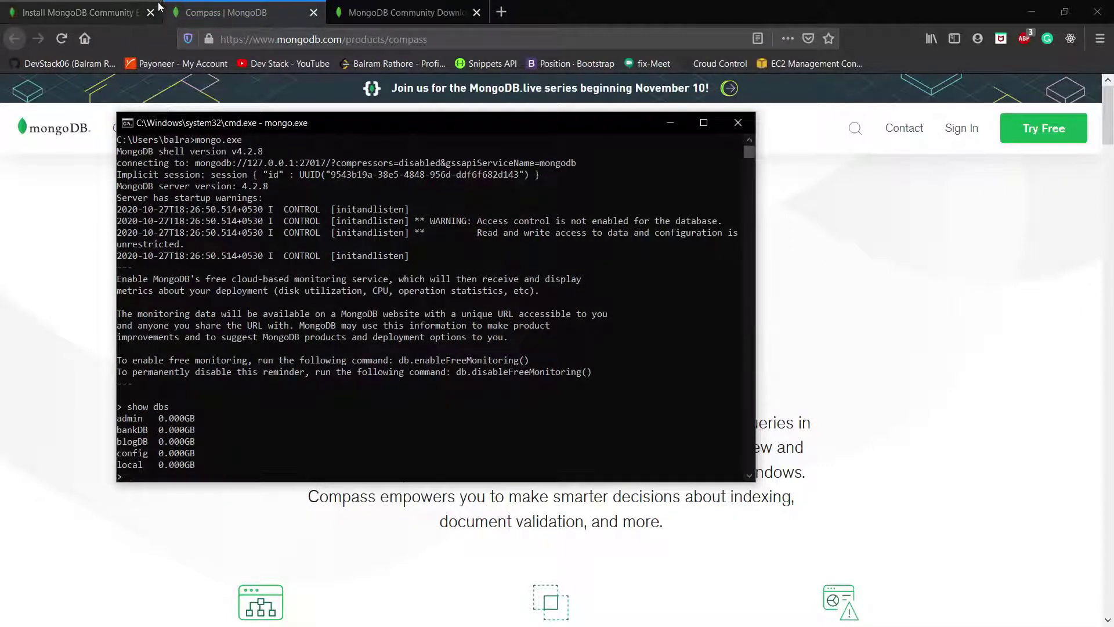
left_click(203, 12)
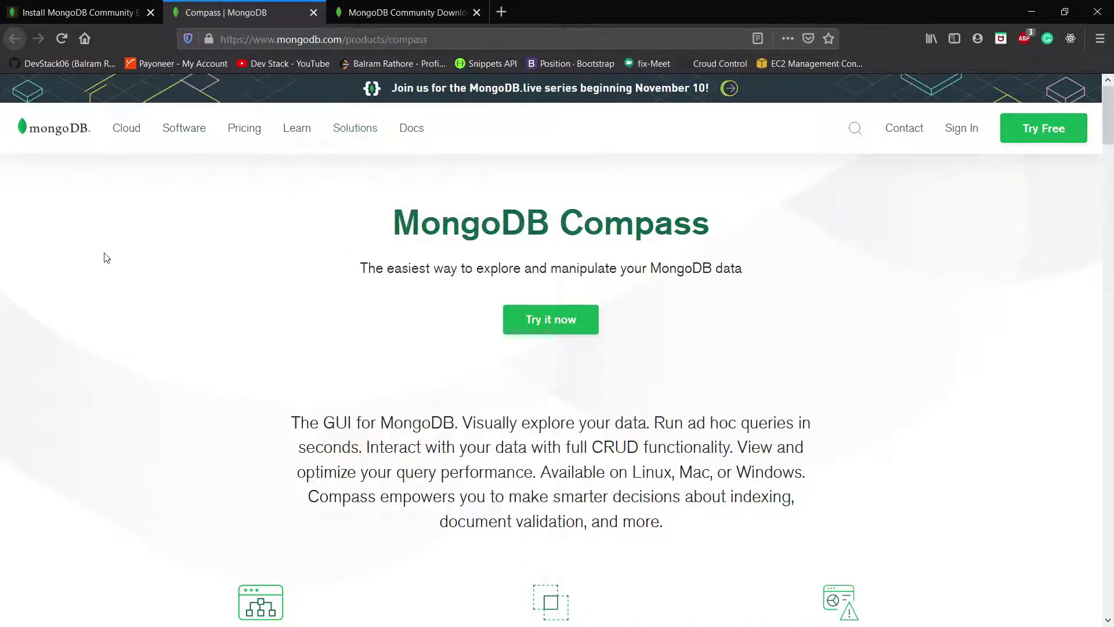